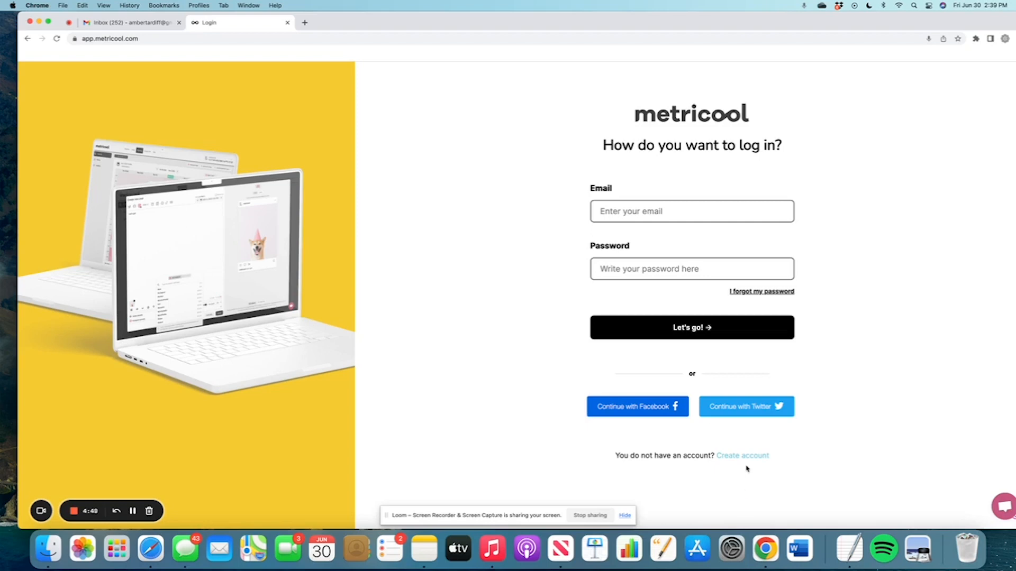
Leave the sign-up form, load metricool.com, and go to its Login page.
left_click(744, 457)
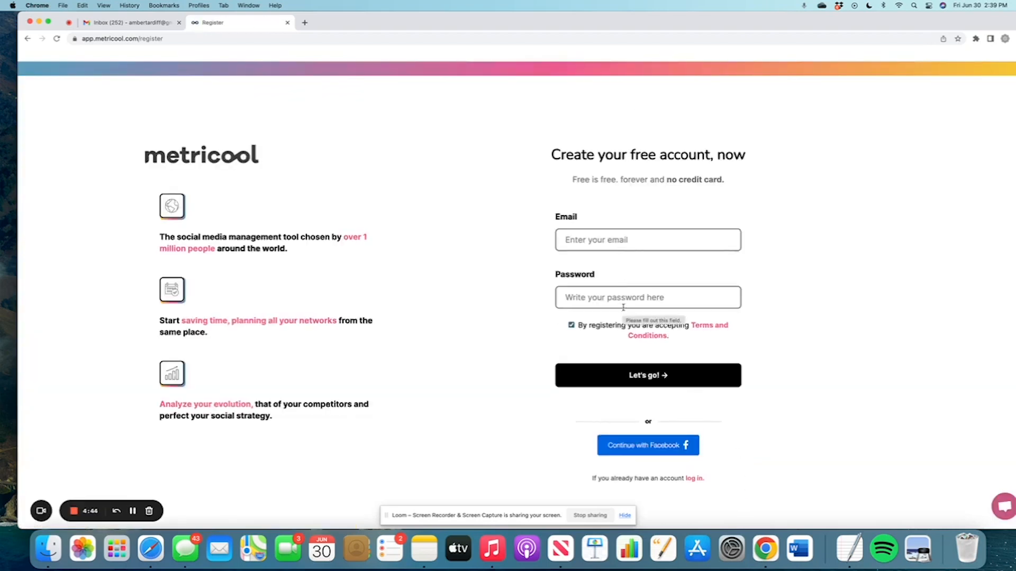
left_click(242, 38)
type("metri")
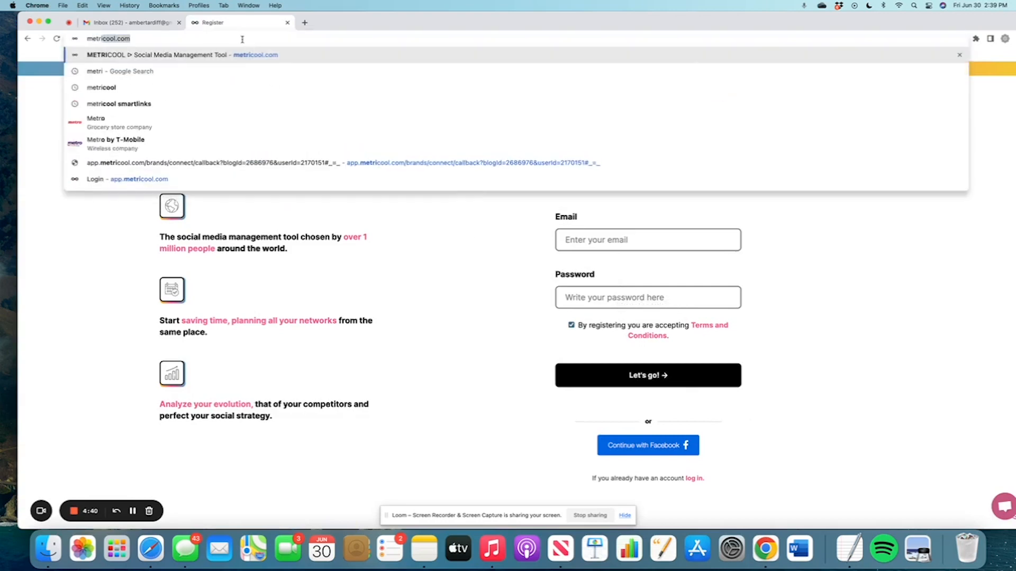
type("cool.")
key("Return")
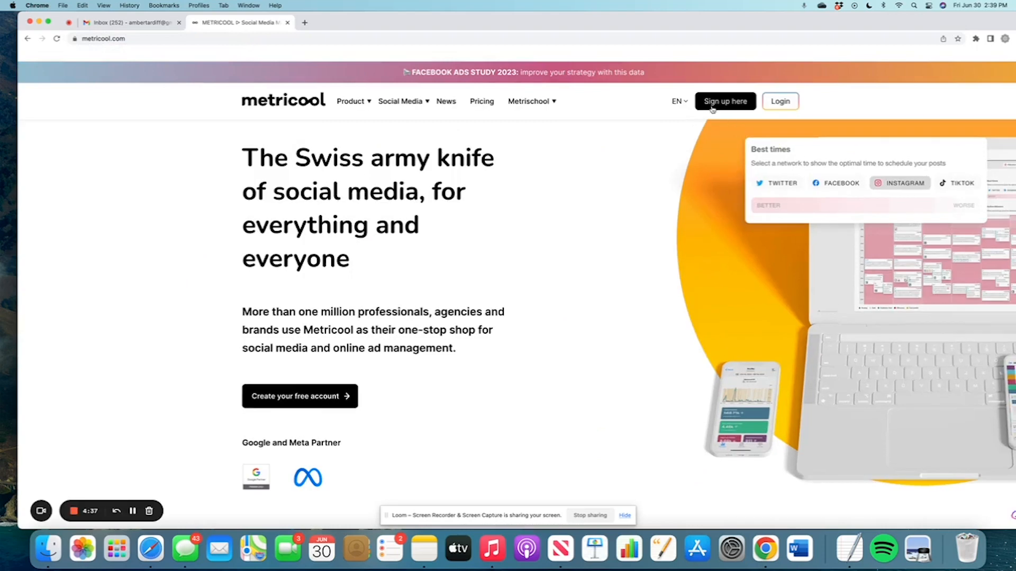
left_click(780, 102)
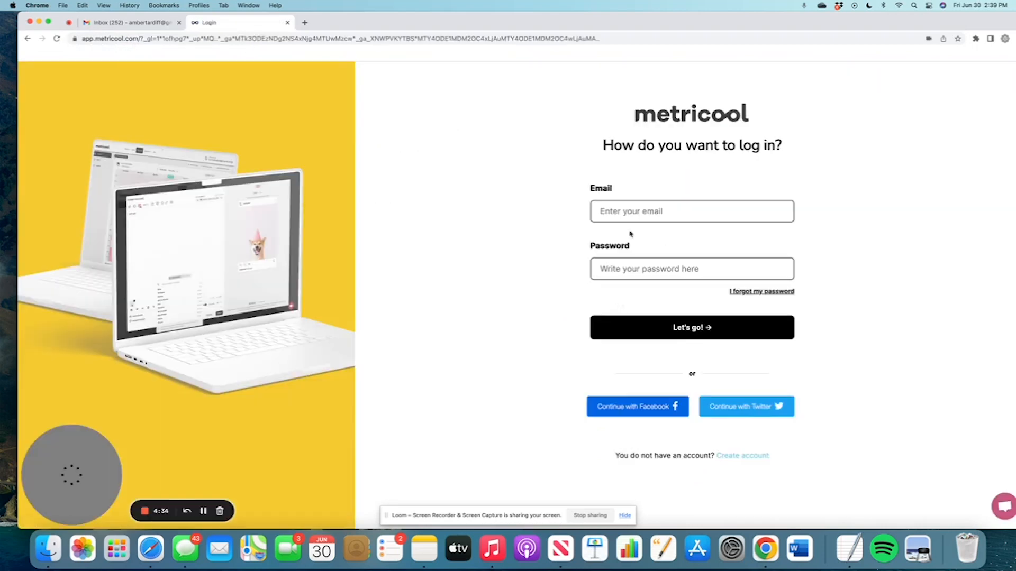
Log in with the account email and password.
left_click(631, 218)
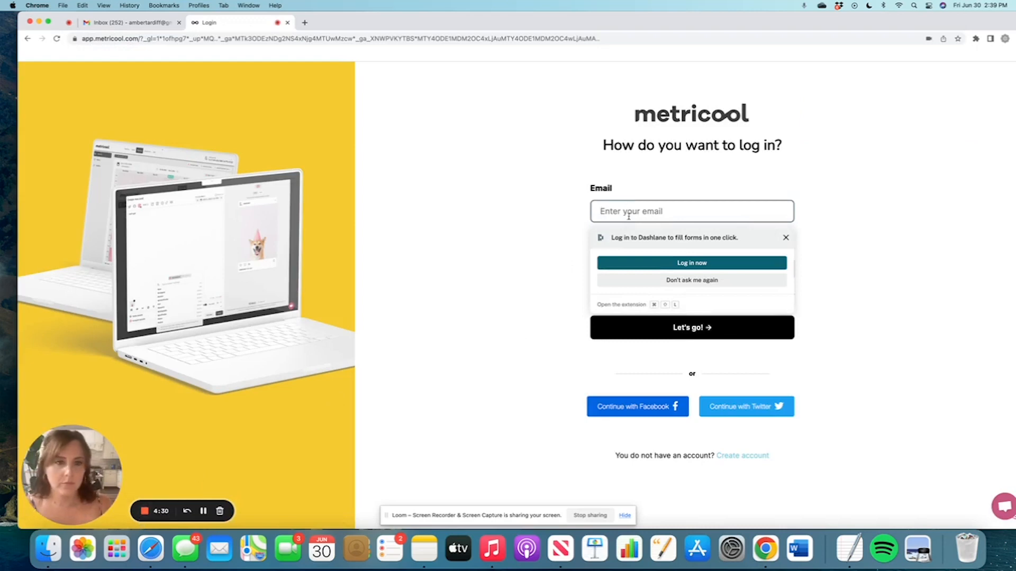
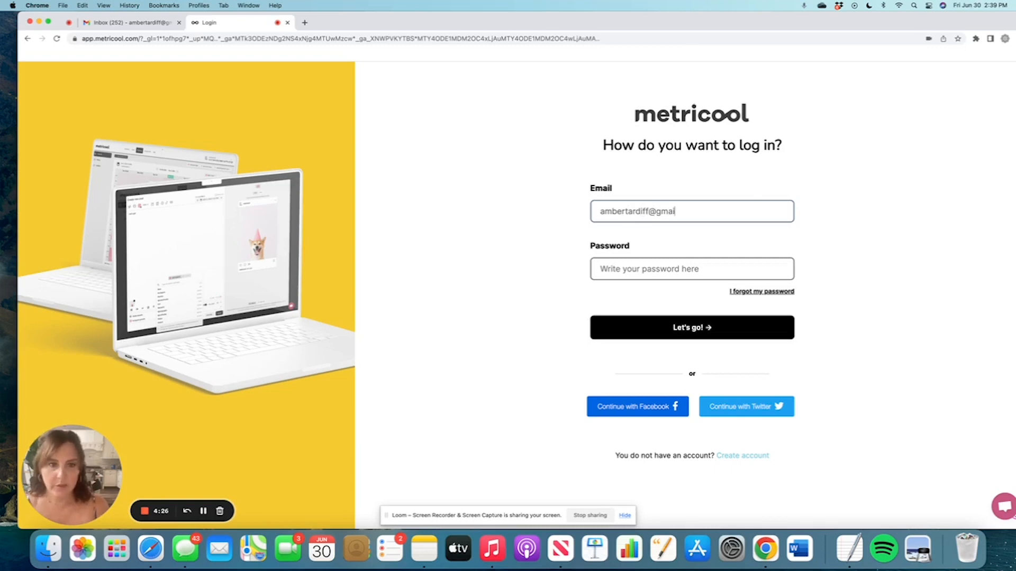
key("Tab")
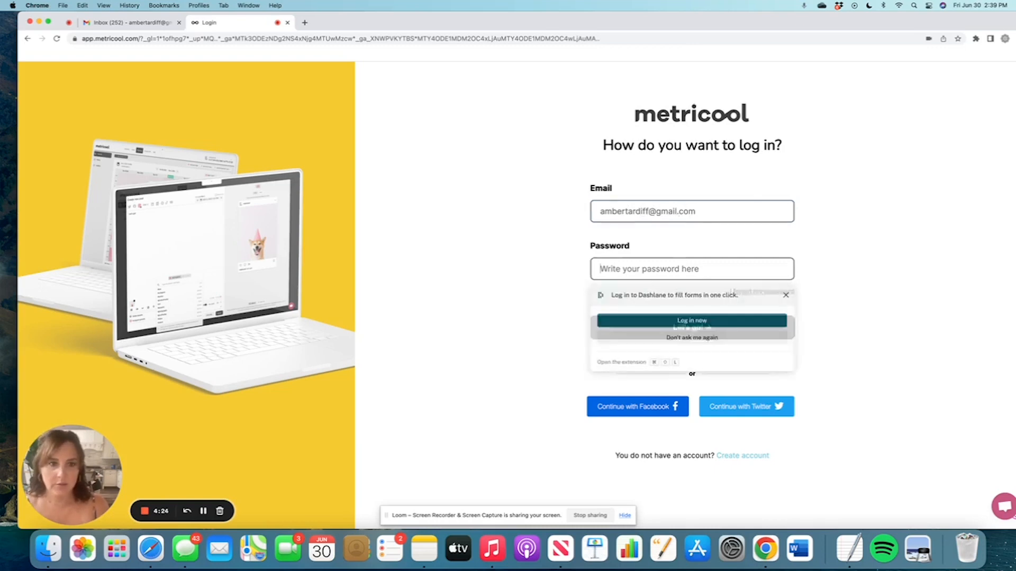
type("**********")
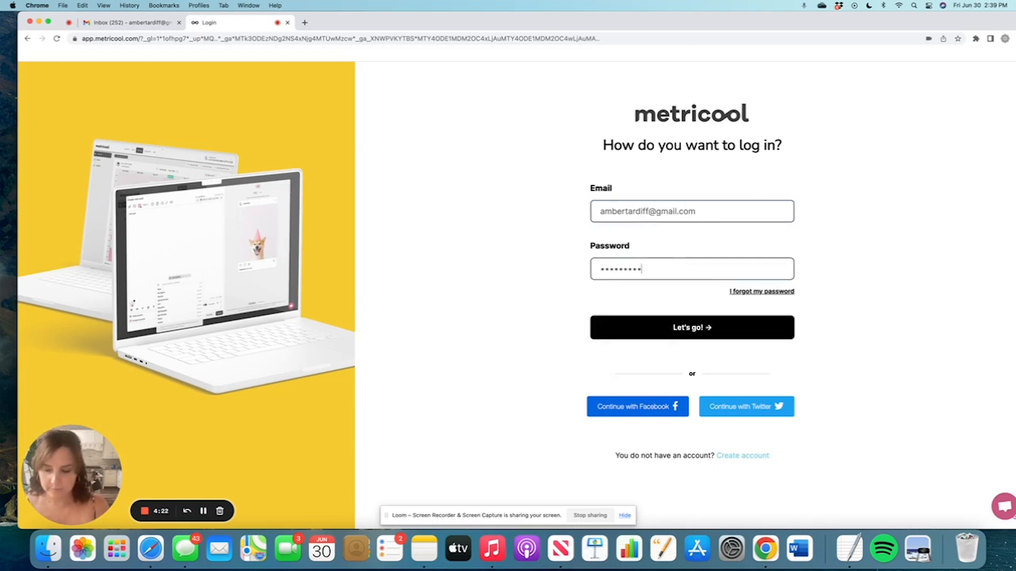
left_click(643, 332)
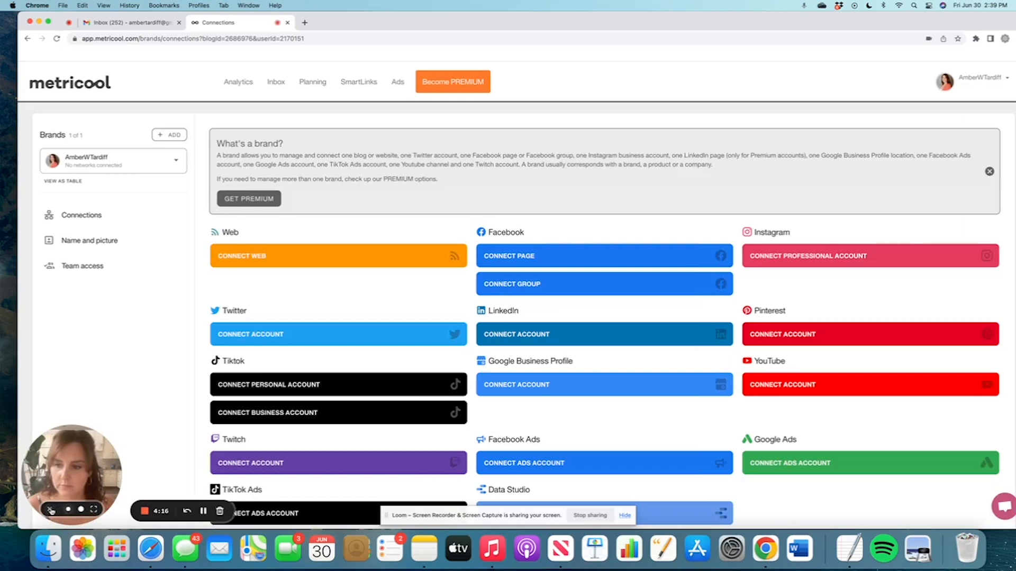
left_click(49, 510)
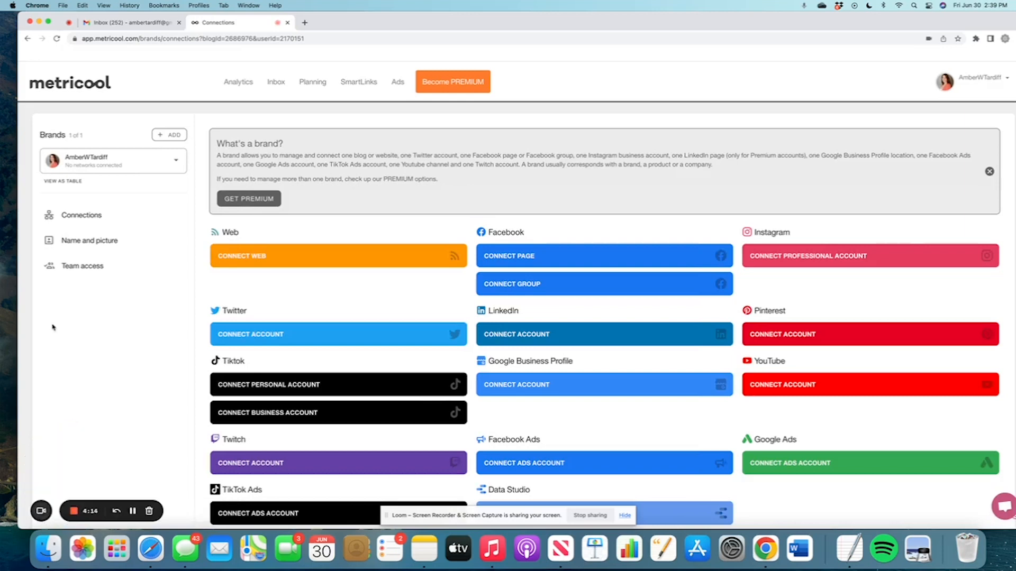
scroll(421, 303, "down", 2)
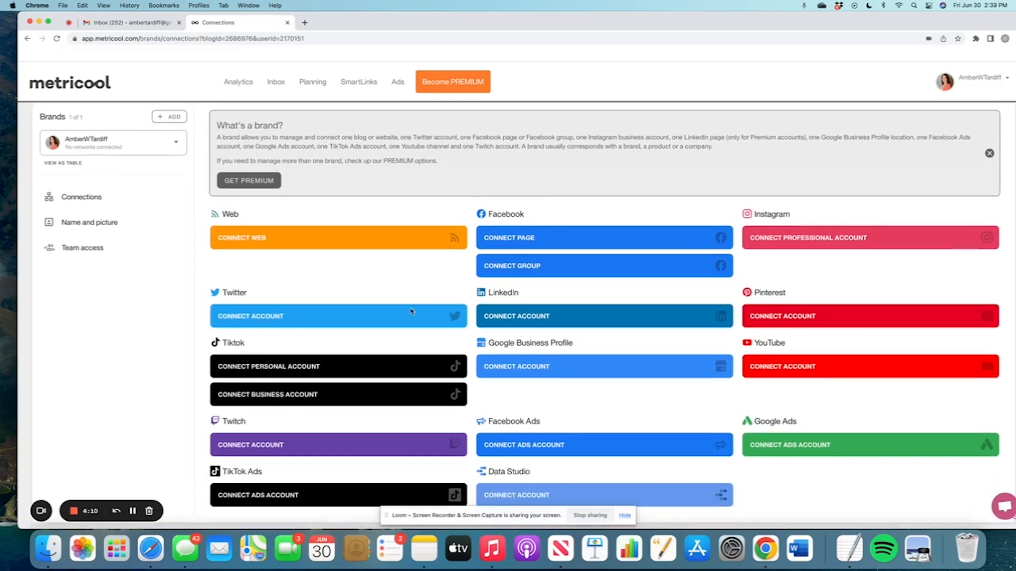
scroll(423, 432, "down", 5)
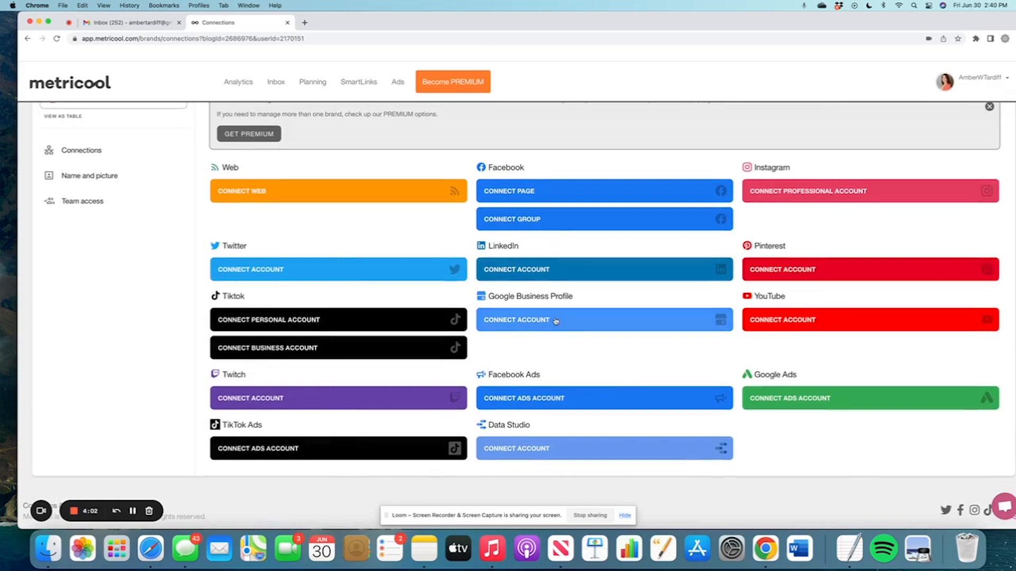
scroll(555, 320, "up", 1)
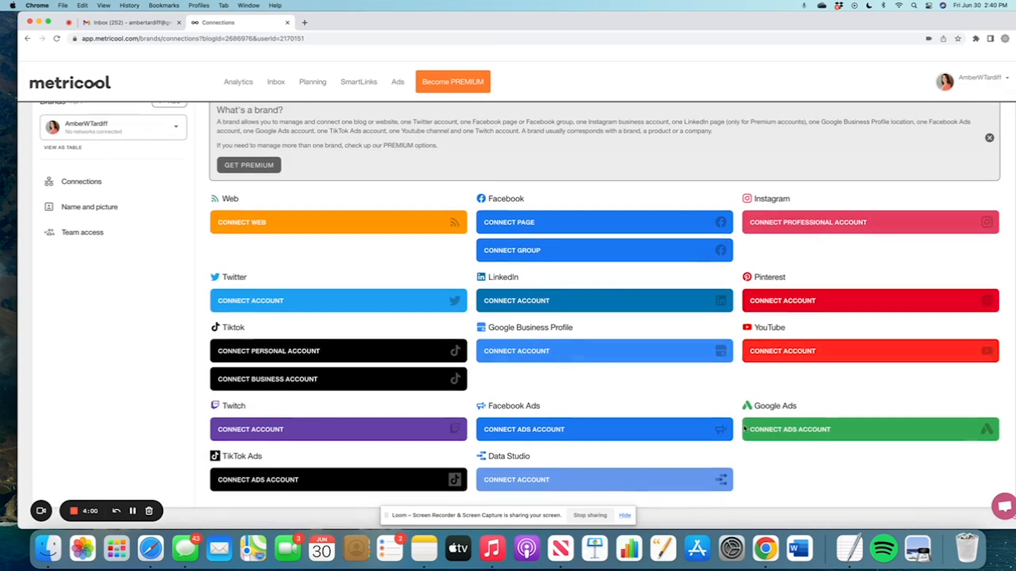
scroll(481, 357, "up", 1)
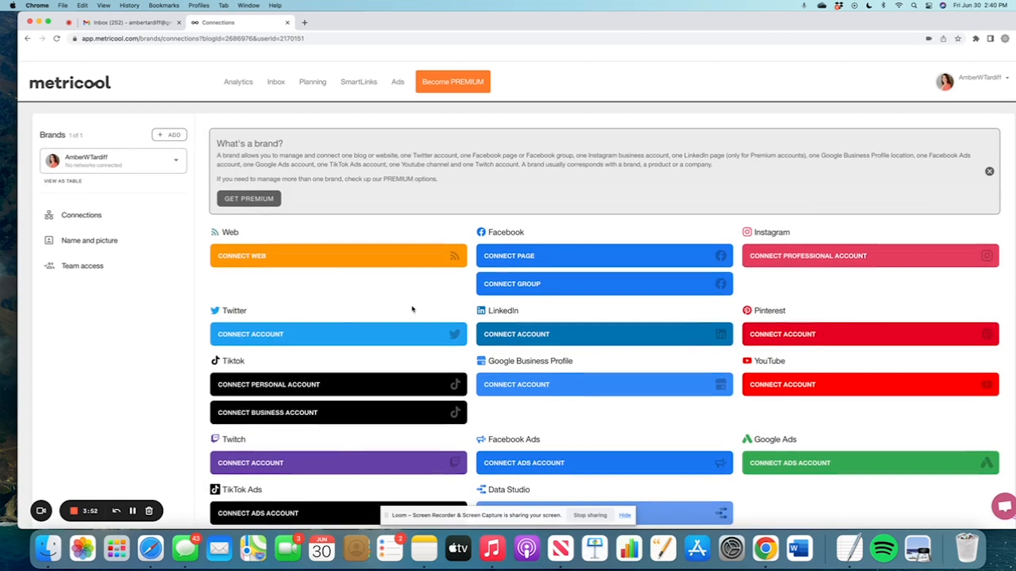
scroll(412, 310, "down", 1)
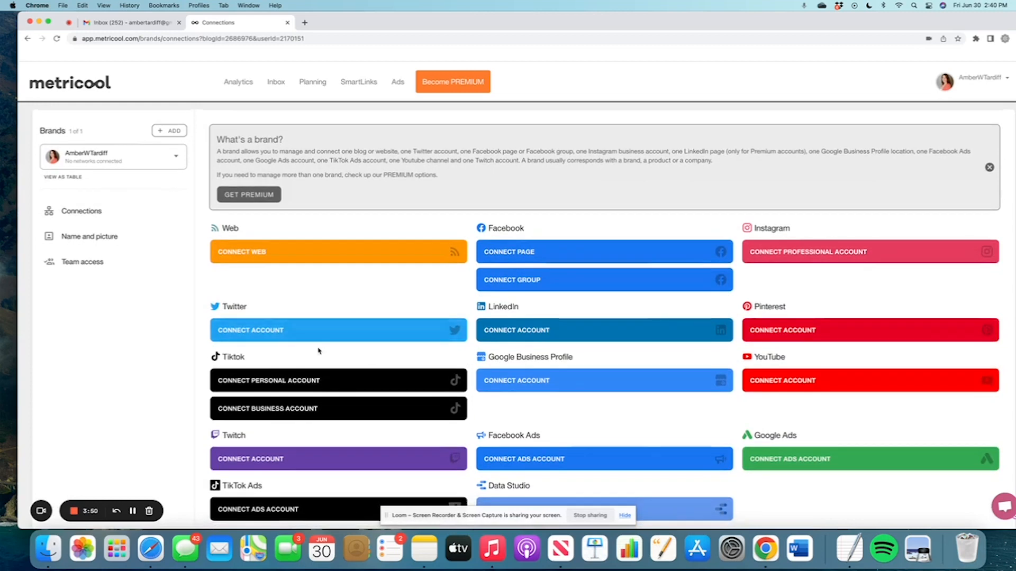
Connect the Twitter account, then try LinkedIn and dismiss the Get premium prompt.
left_click(318, 331)
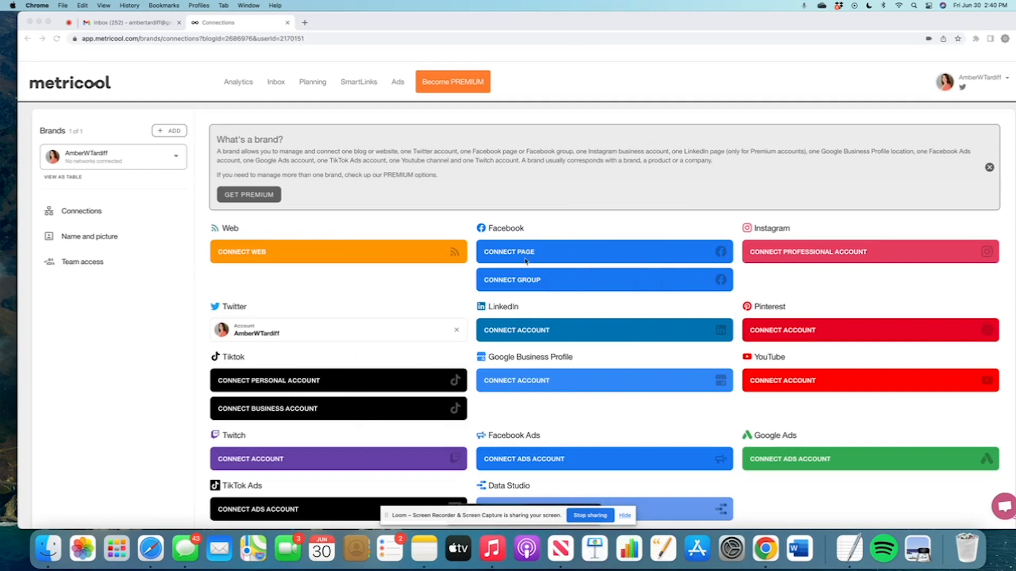
left_click(543, 330)
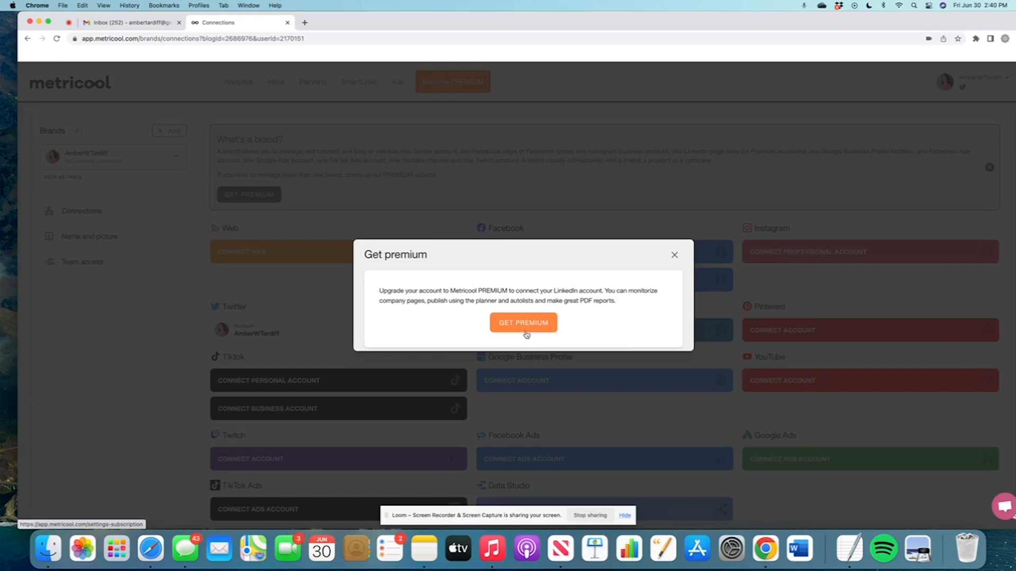
left_click(675, 254)
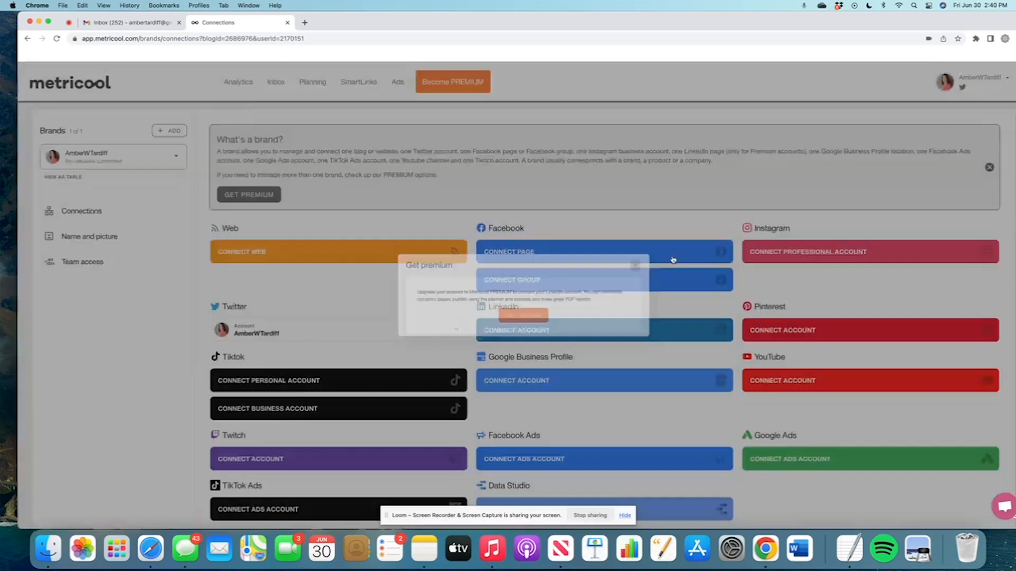
Start connecting a Facebook page, then cancel without choosing one.
left_click(529, 253)
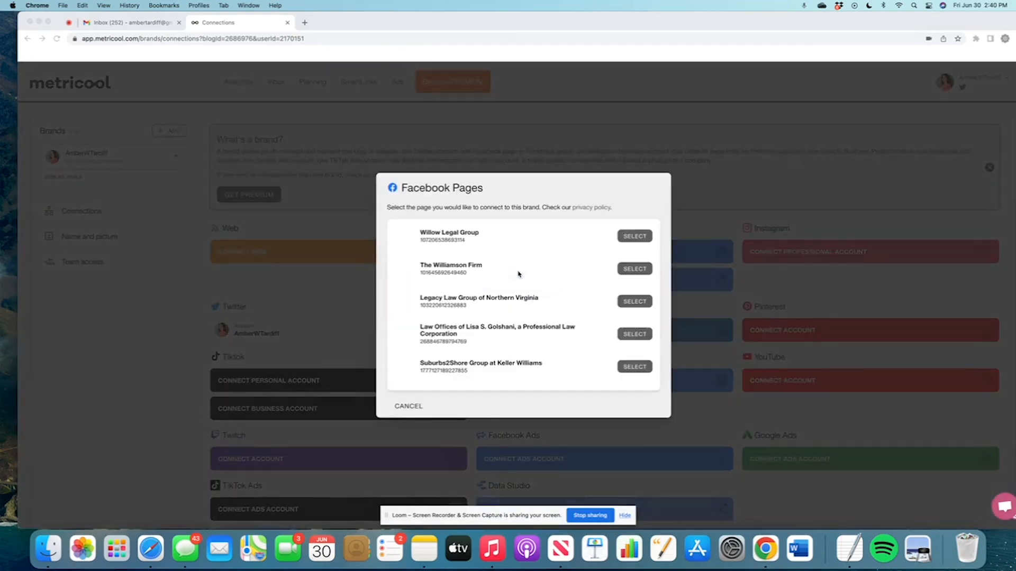
scroll(519, 274, "down", 10)
scroll(518, 274, "down", 5)
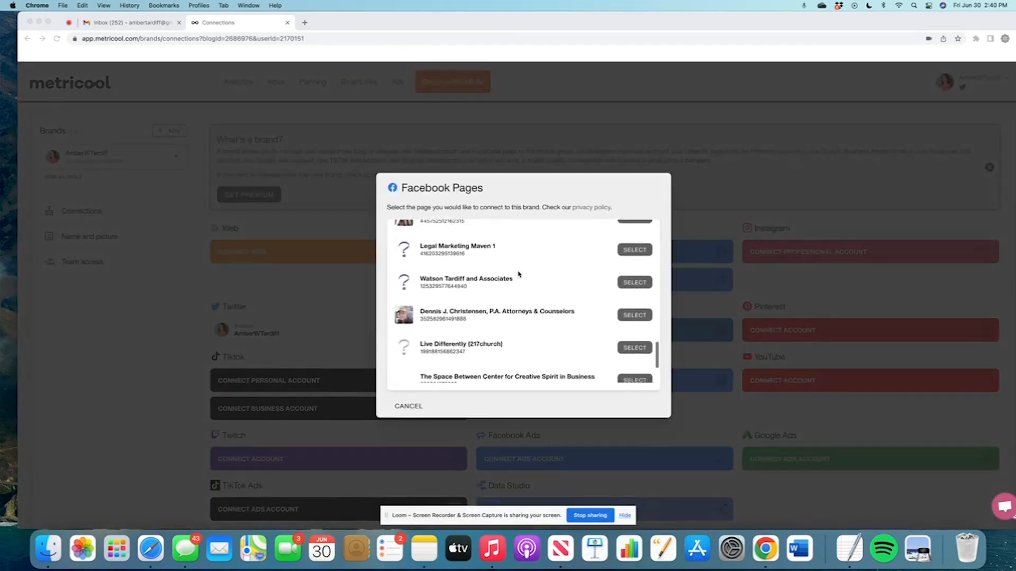
left_click(412, 408)
left_click(412, 409)
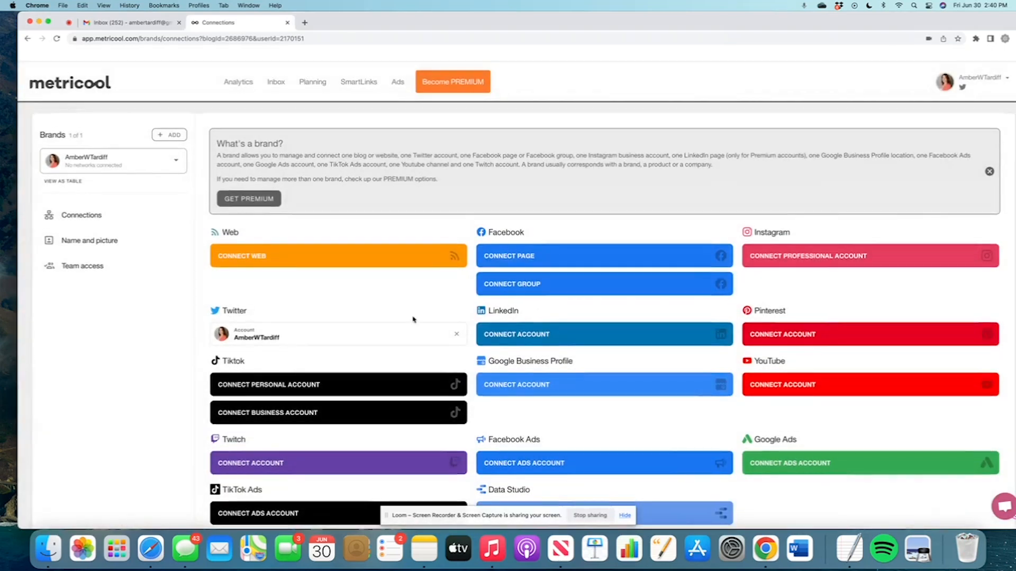
Show subscription plan prices in USD with the Monthly billing cycle.
scroll(568, 336, "down", 1)
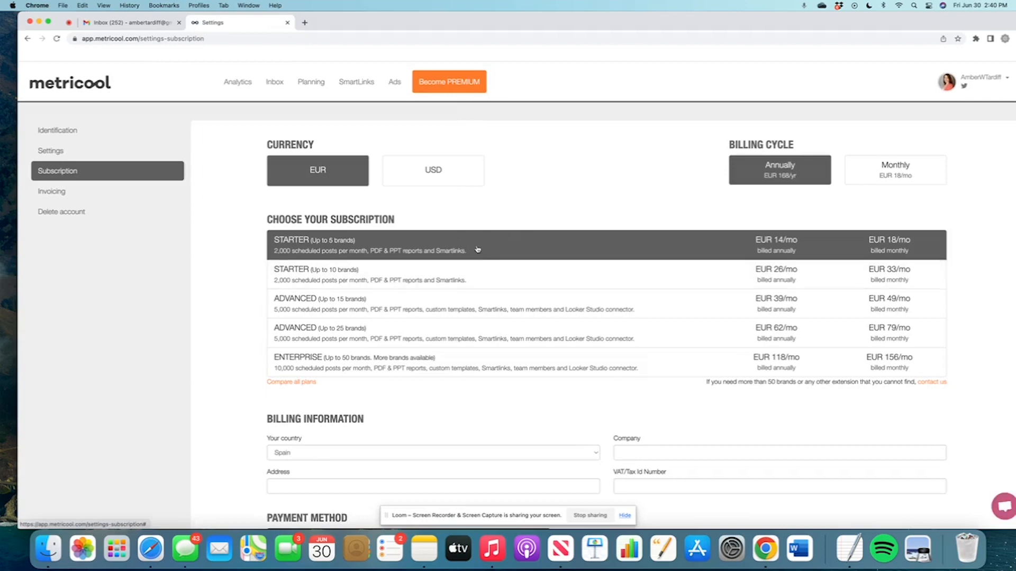
left_click(436, 173)
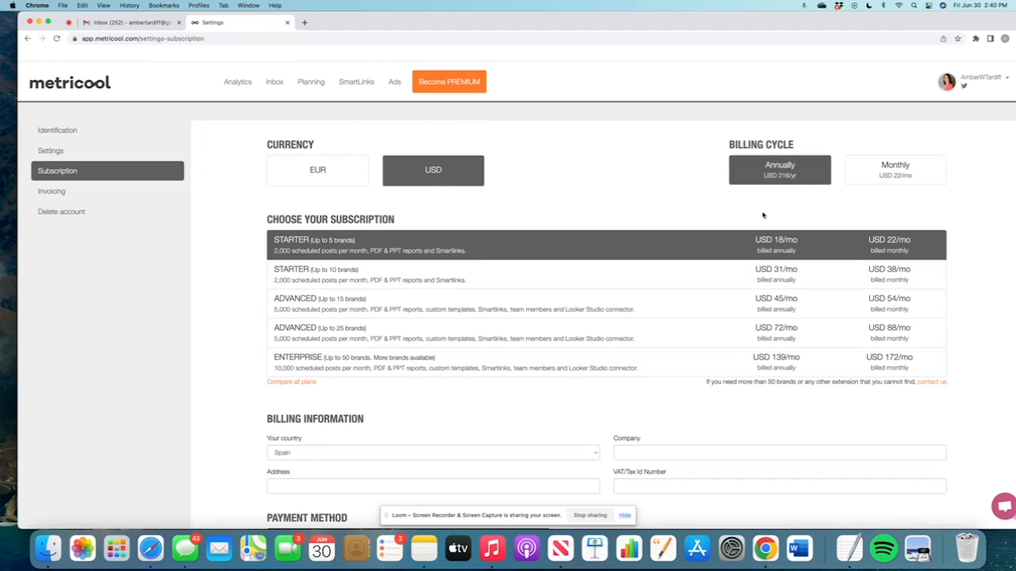
left_click(894, 169)
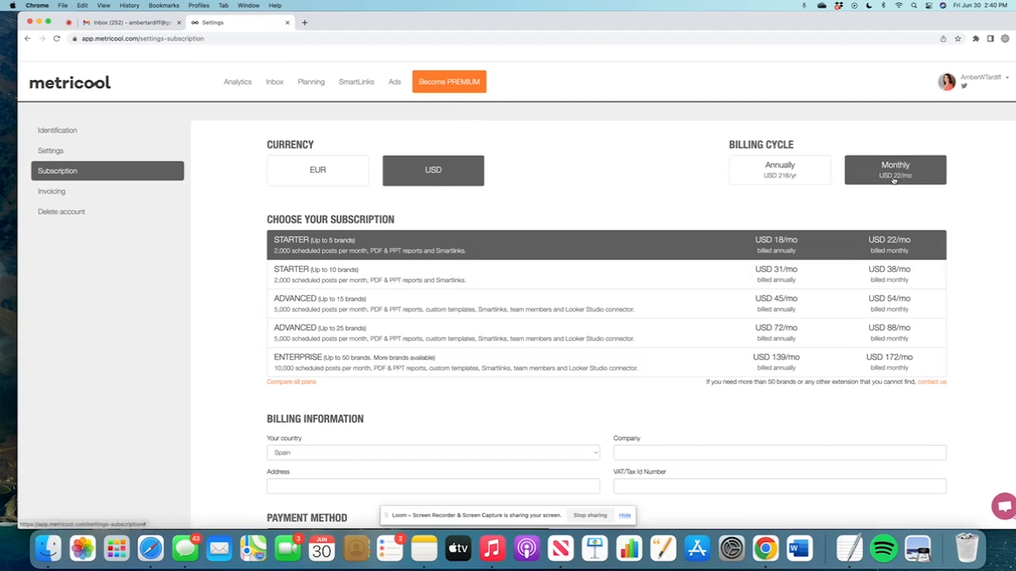
left_click(768, 177)
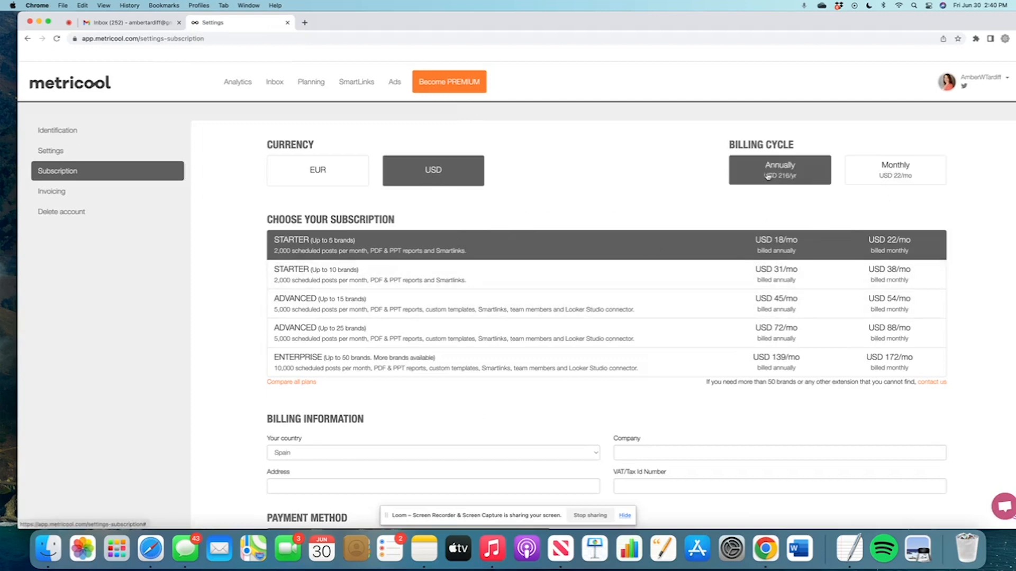
left_click(880, 174)
scroll(571, 208, "down", 5)
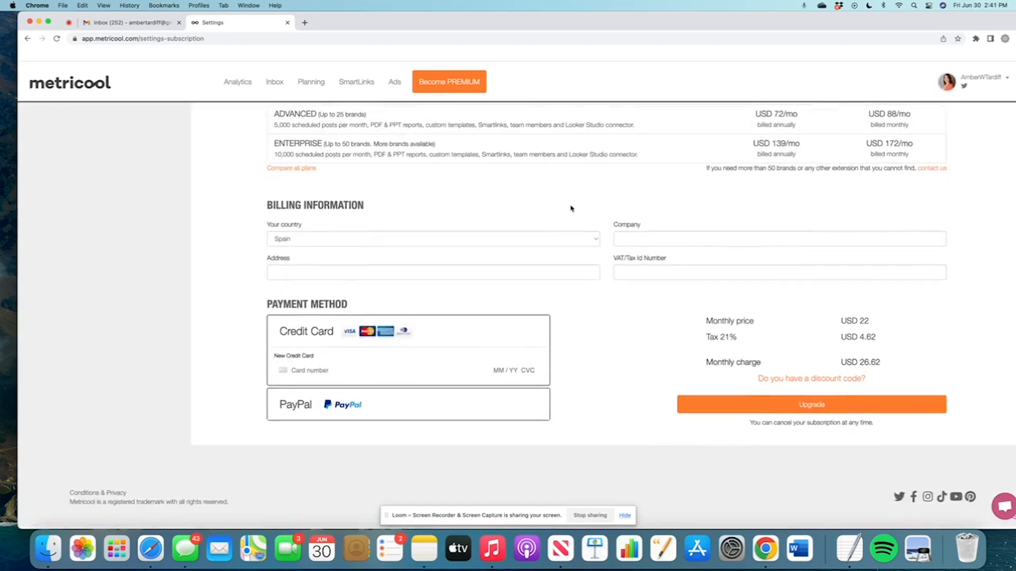
scroll(572, 209, "up", 5)
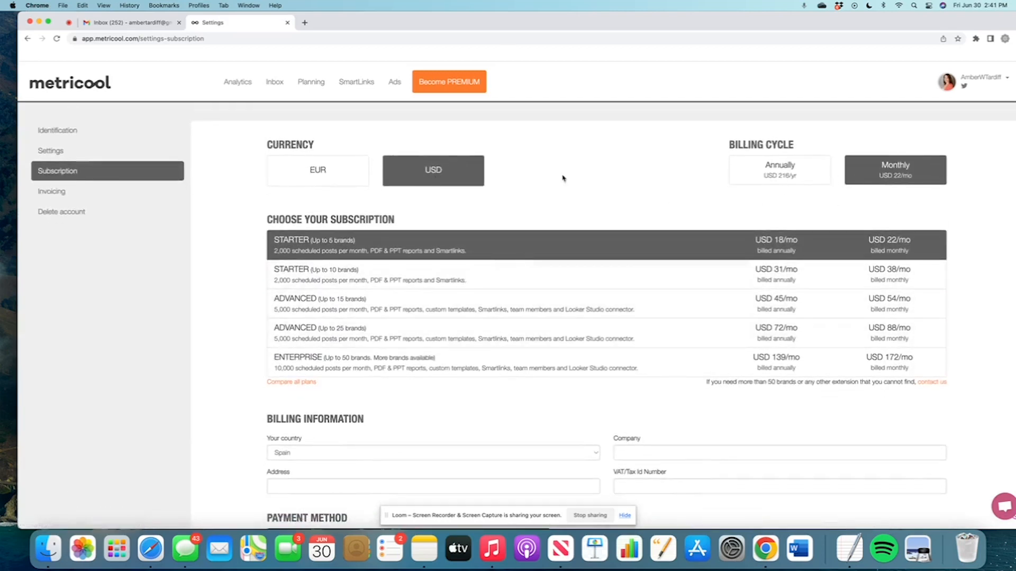
Open Planning, log out via the account menu, and begin entering the login email.
left_click(308, 82)
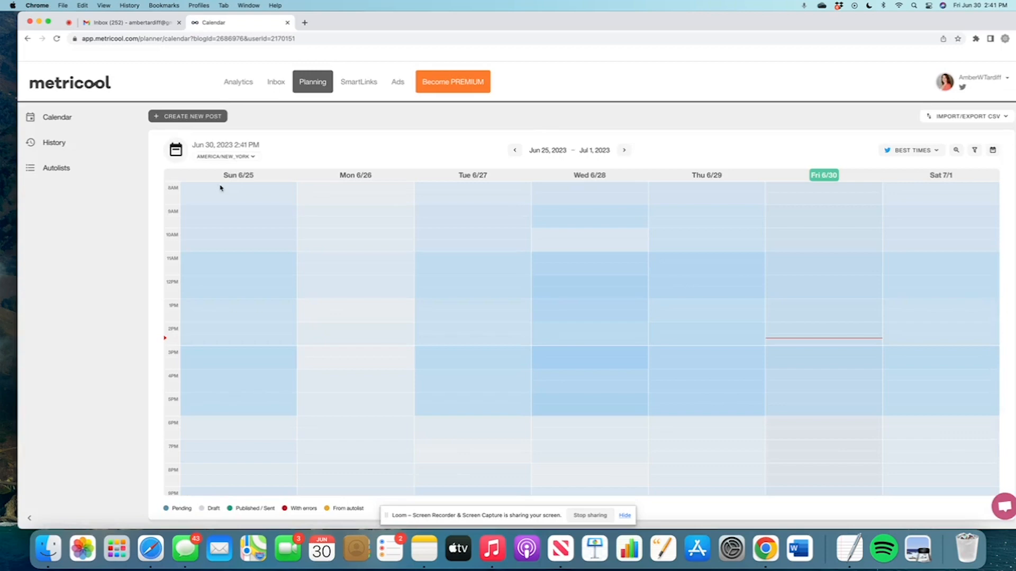
left_click(979, 80)
left_click(914, 161)
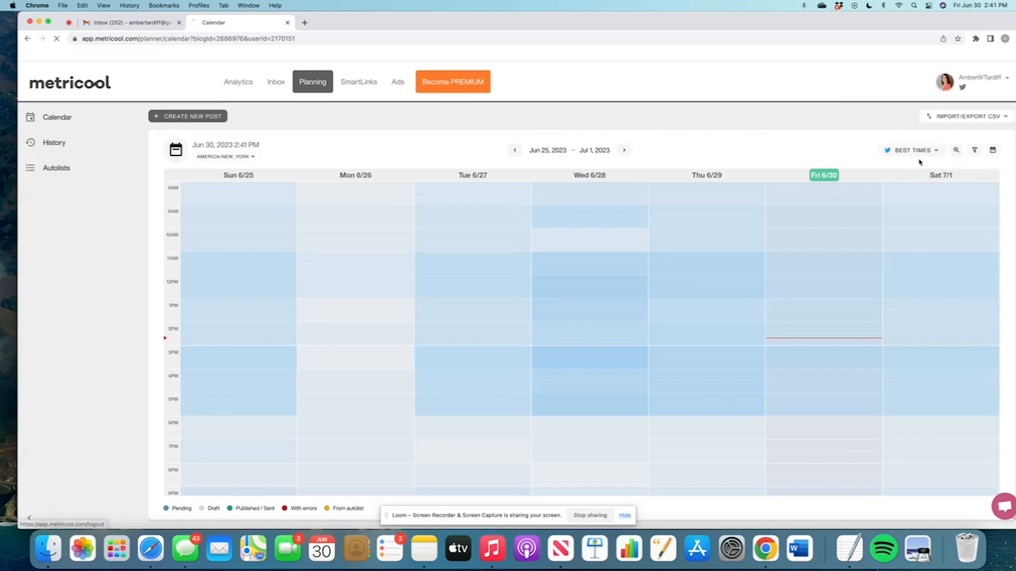
left_click(697, 213)
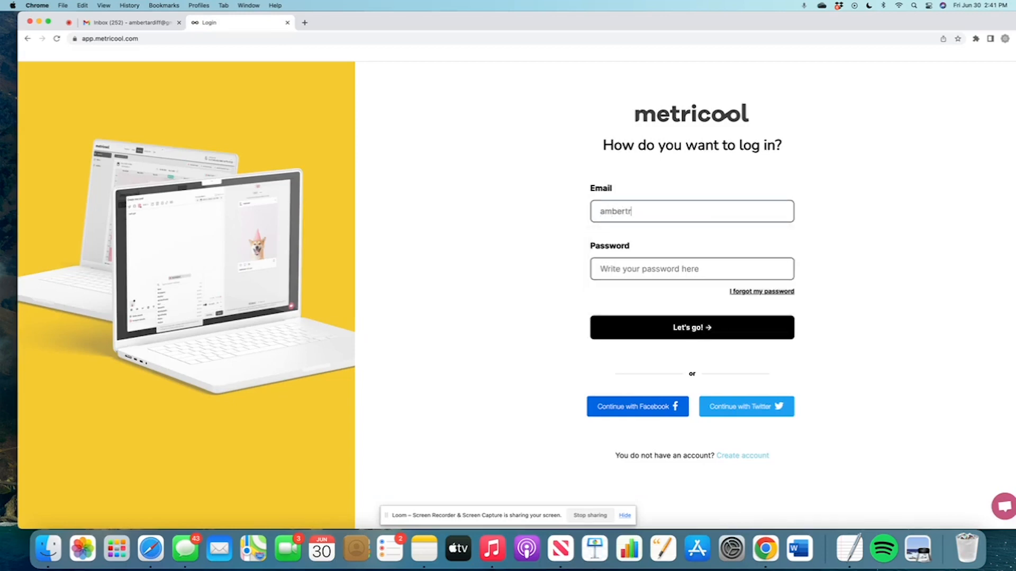
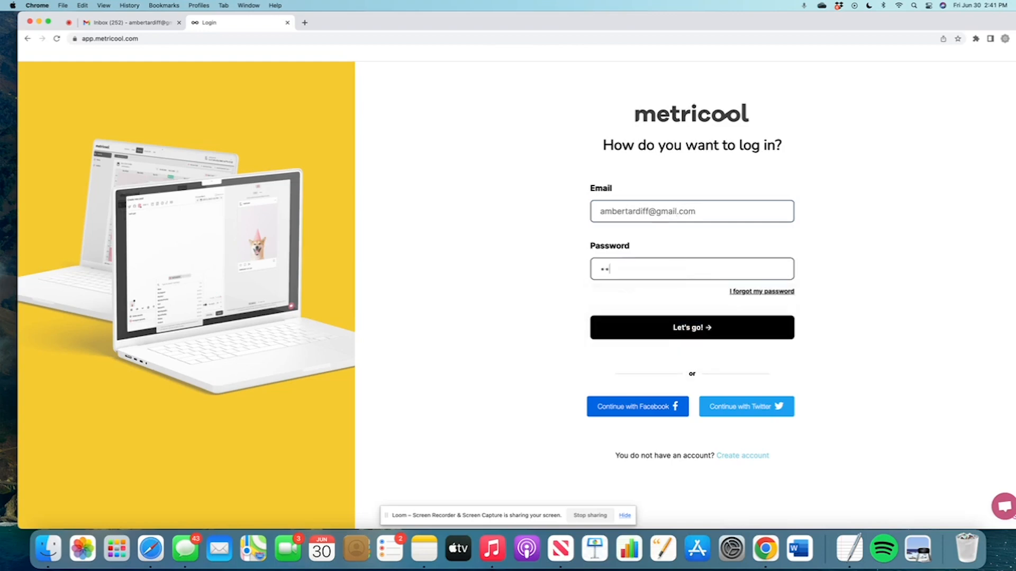
Sign in and scroll Twitter analytics to community growth: 7954 followers, 14 acquired, 19 lost.
key("Return")
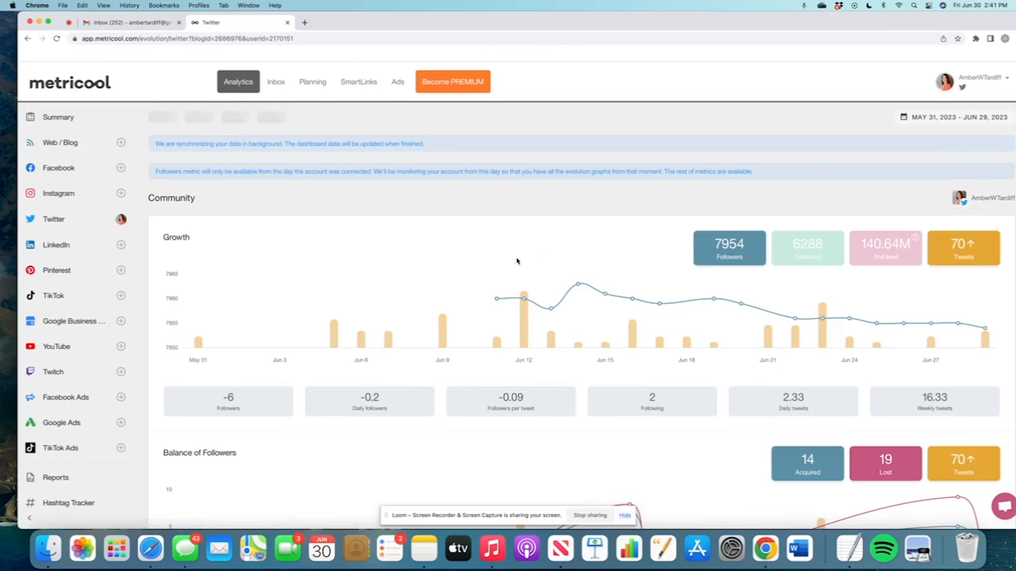
scroll(403, 261, "down", 3)
scroll(403, 261, "down", 6)
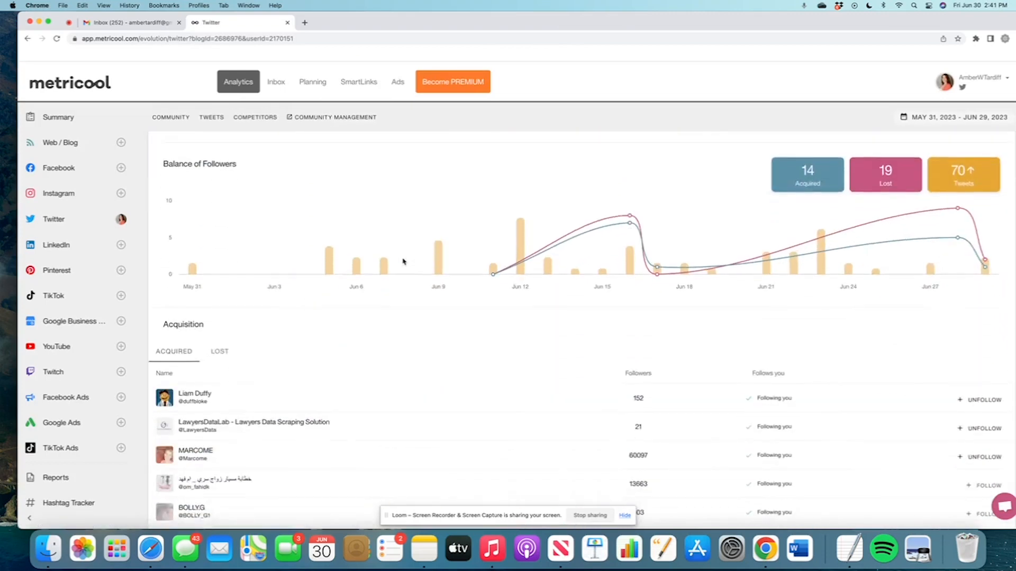
scroll(403, 262, "up", 10)
mouse_move(453, 332)
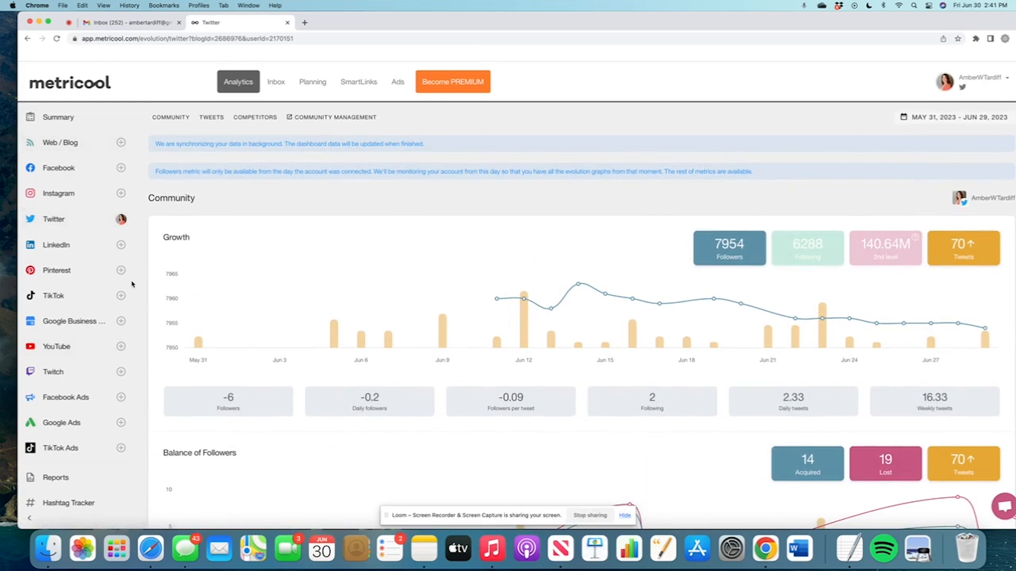
scroll(131, 282, "down", 2)
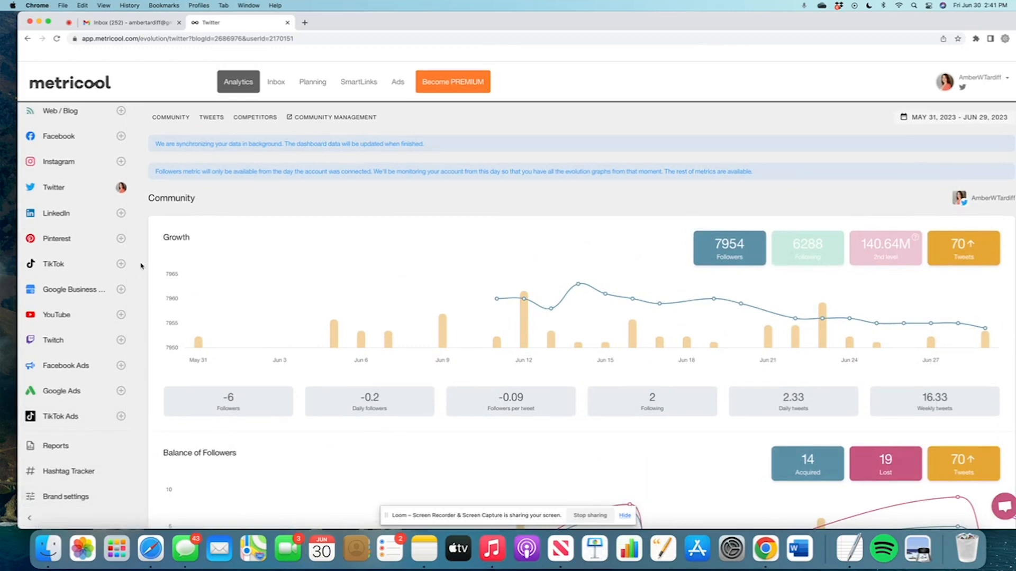
Disconnect and reconnect Twitter in Brand settings, then return to the Summary page.
left_click(85, 499)
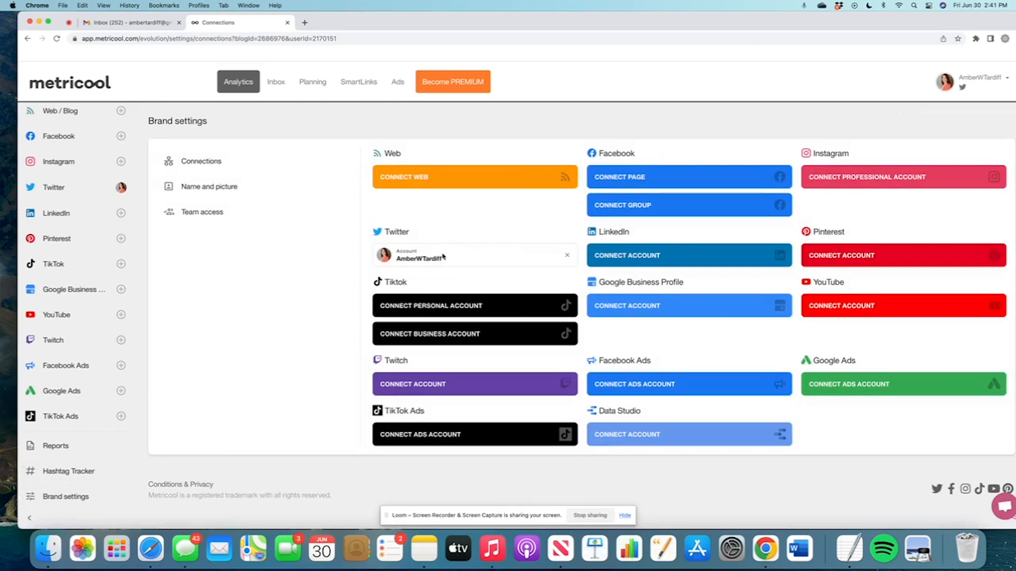
left_click(569, 257)
left_click(506, 309)
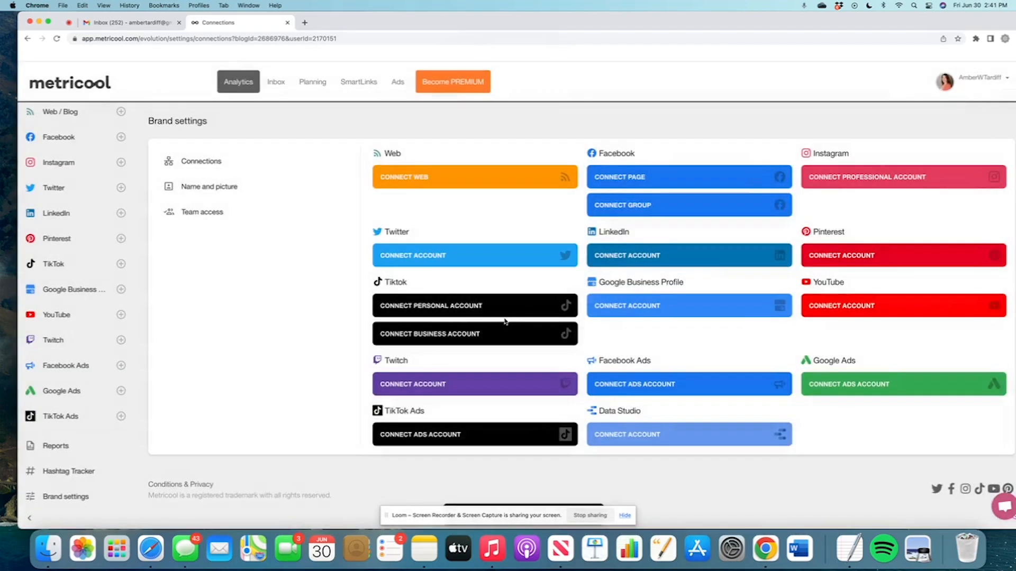
left_click(488, 260)
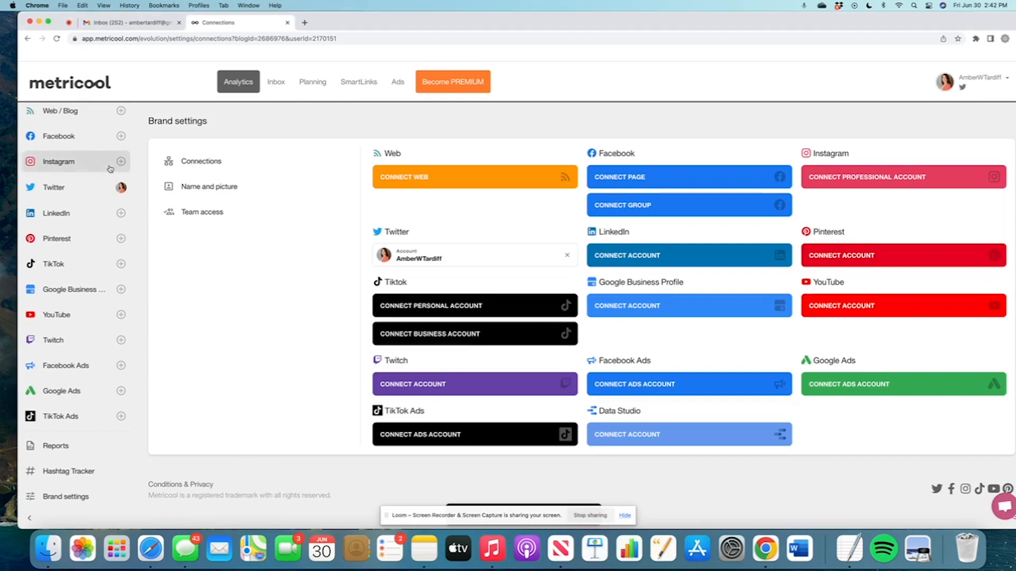
scroll(84, 164, "up", 2)
left_click(63, 118)
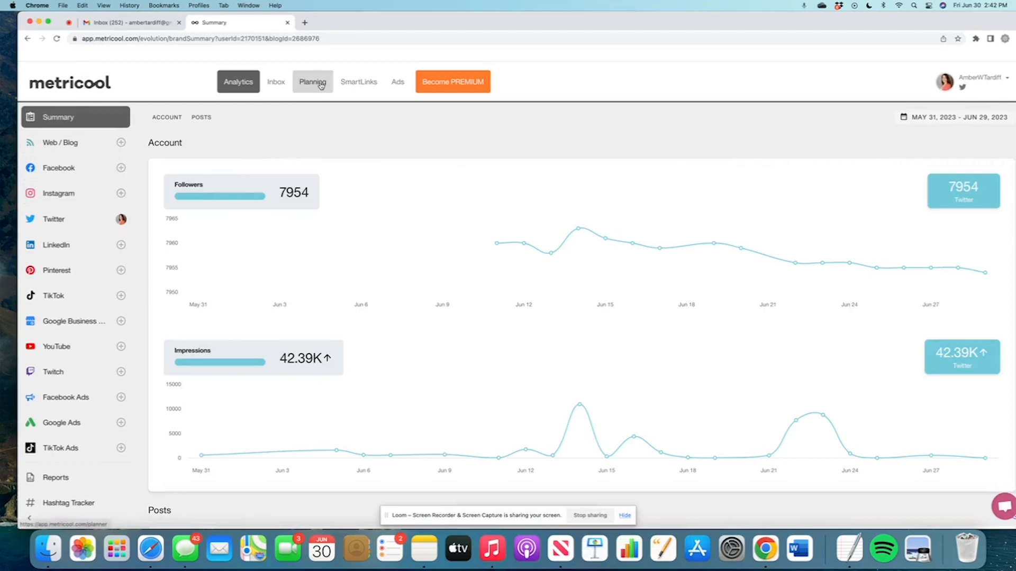
Create a new Twitter post reading 'test post' in Planning and bring up its media options.
left_click(321, 84)
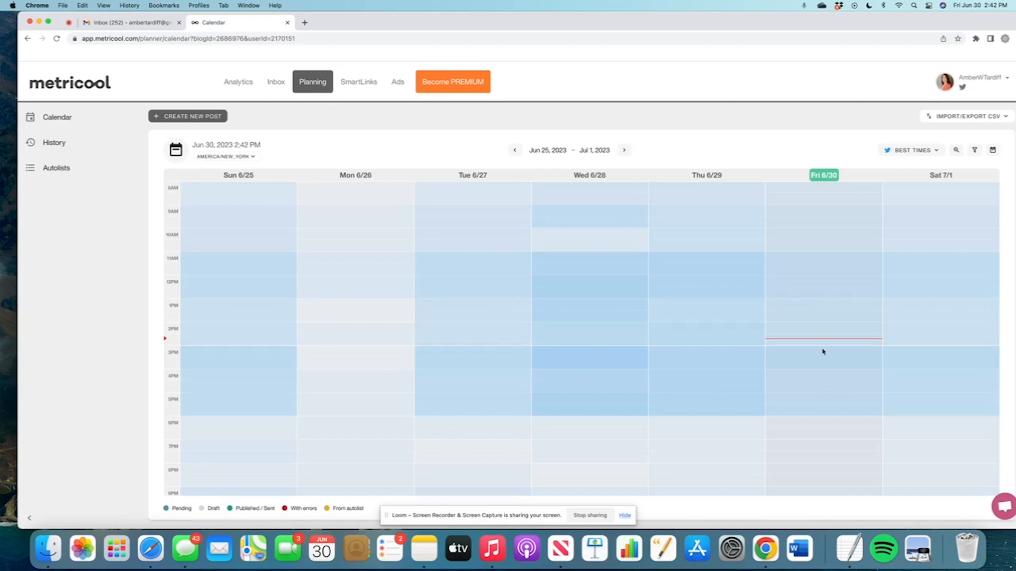
left_click(197, 117)
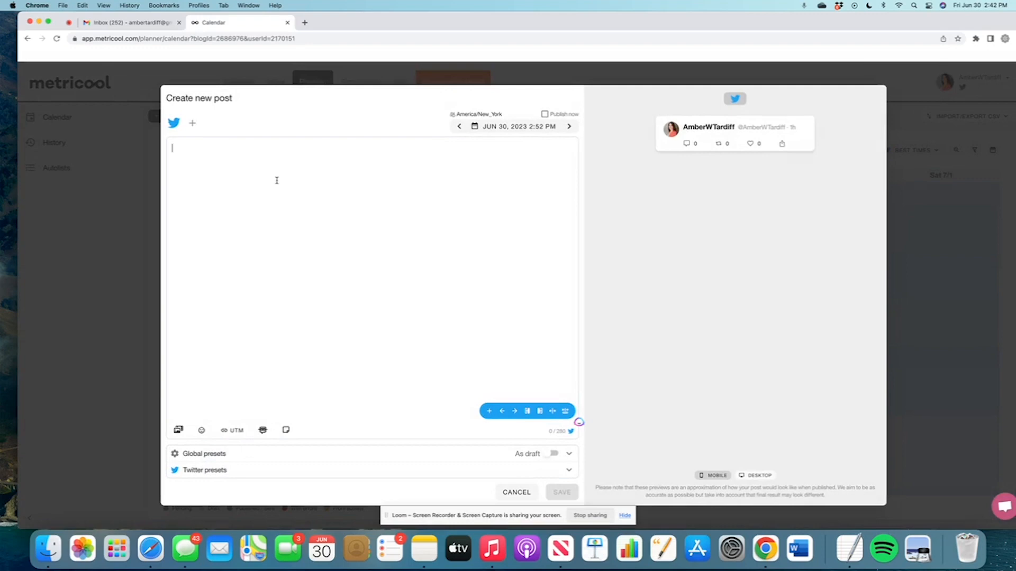
type("test post.")
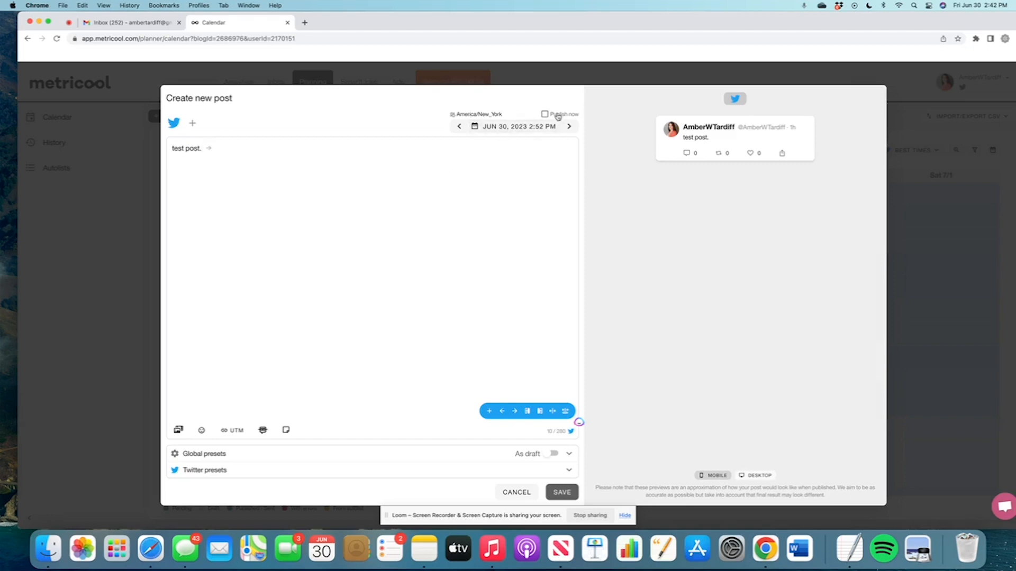
left_click(529, 127)
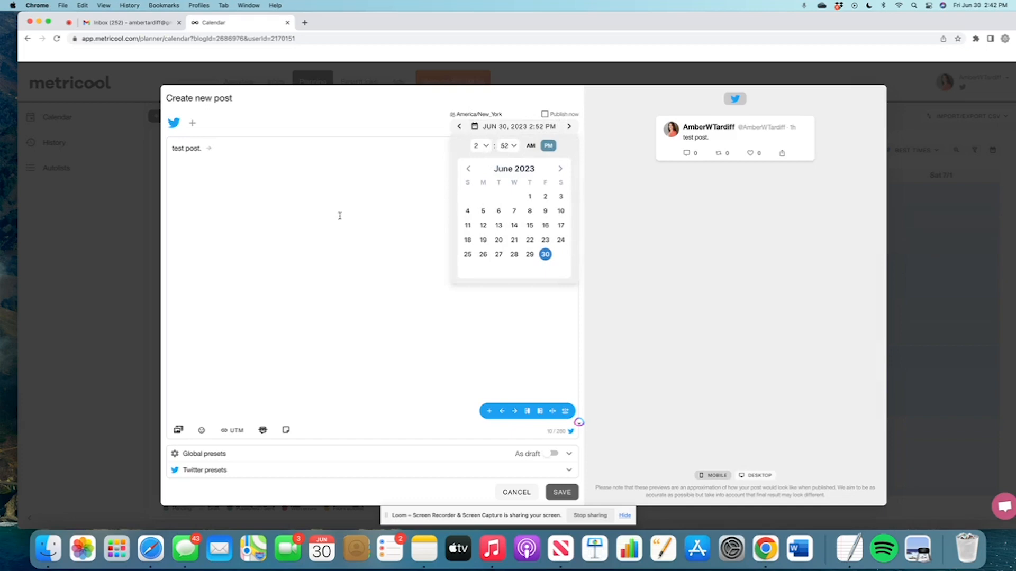
left_click(340, 189)
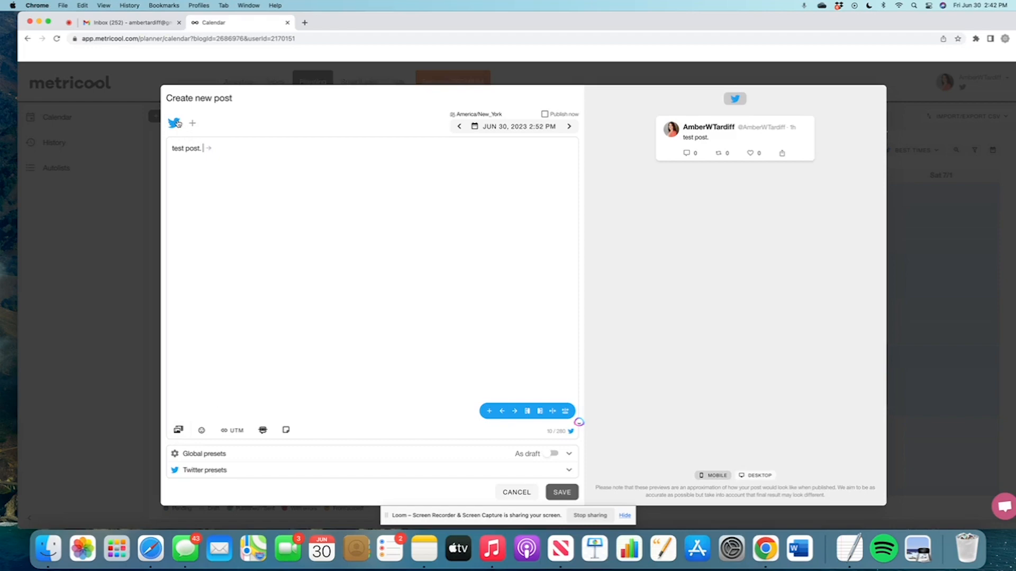
left_click(178, 430)
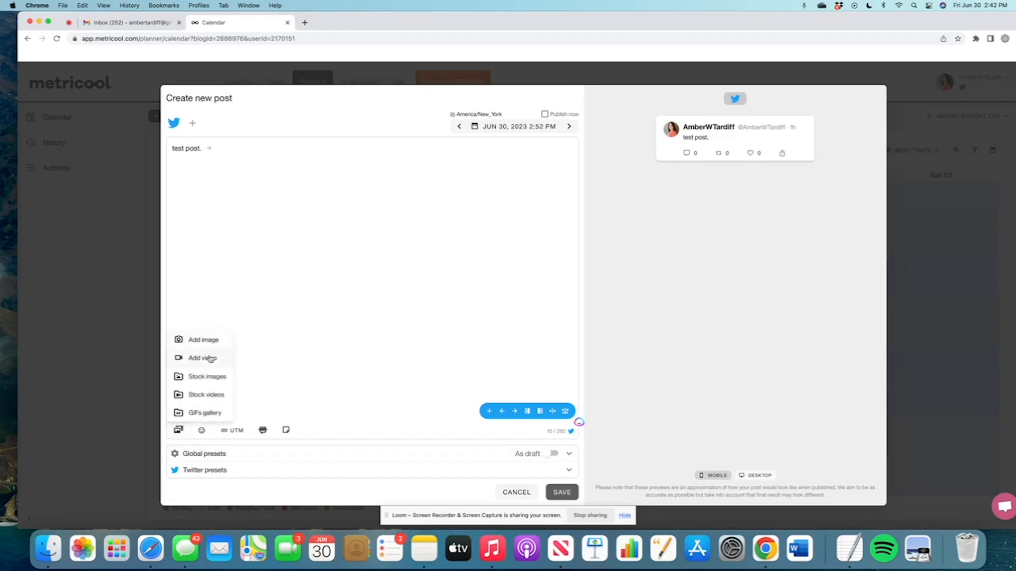
Search stock images for '4th of july' and attach the pink fireworks photo.
left_click(212, 377)
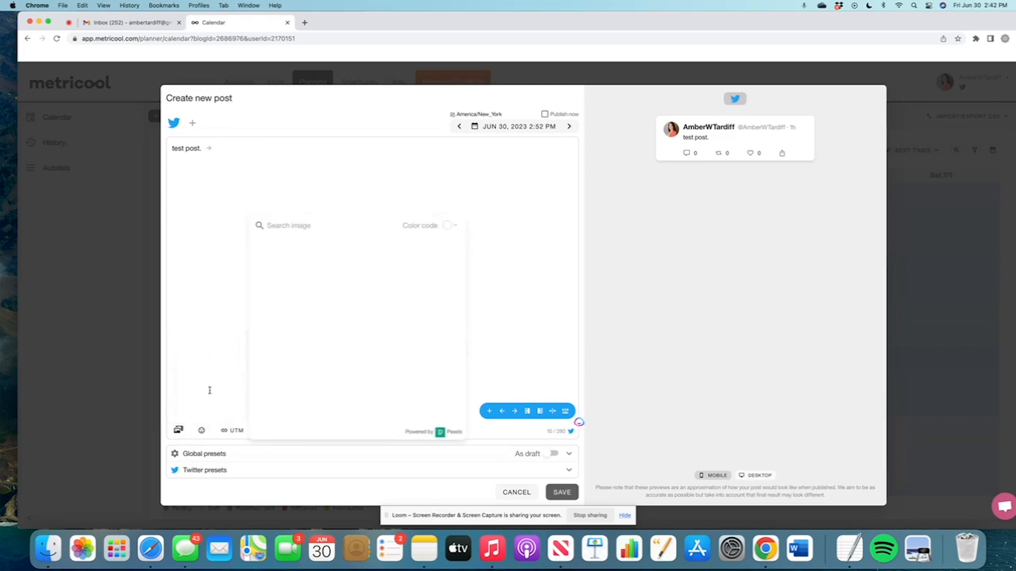
type("4th of july")
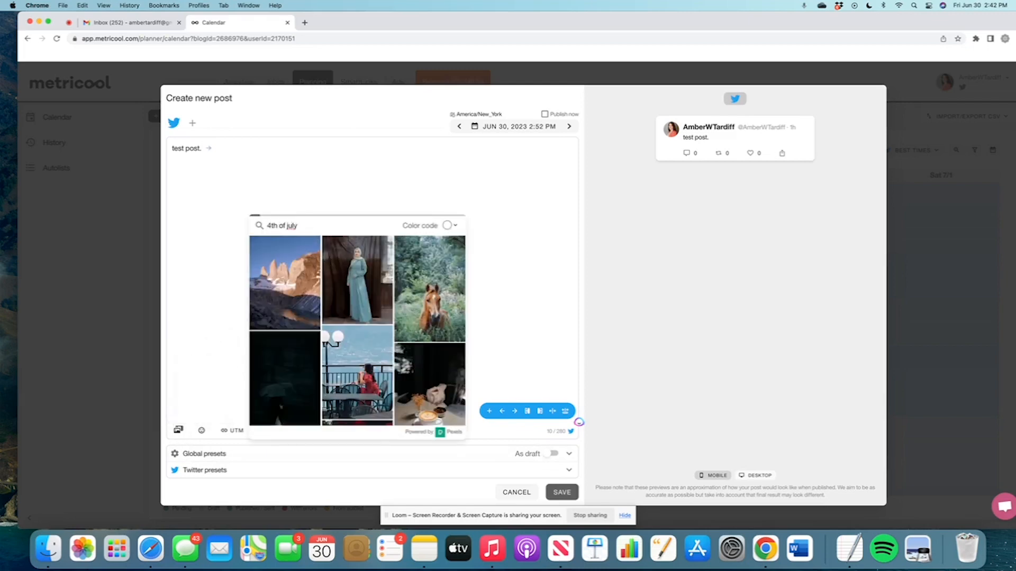
scroll(345, 313, "down", 2)
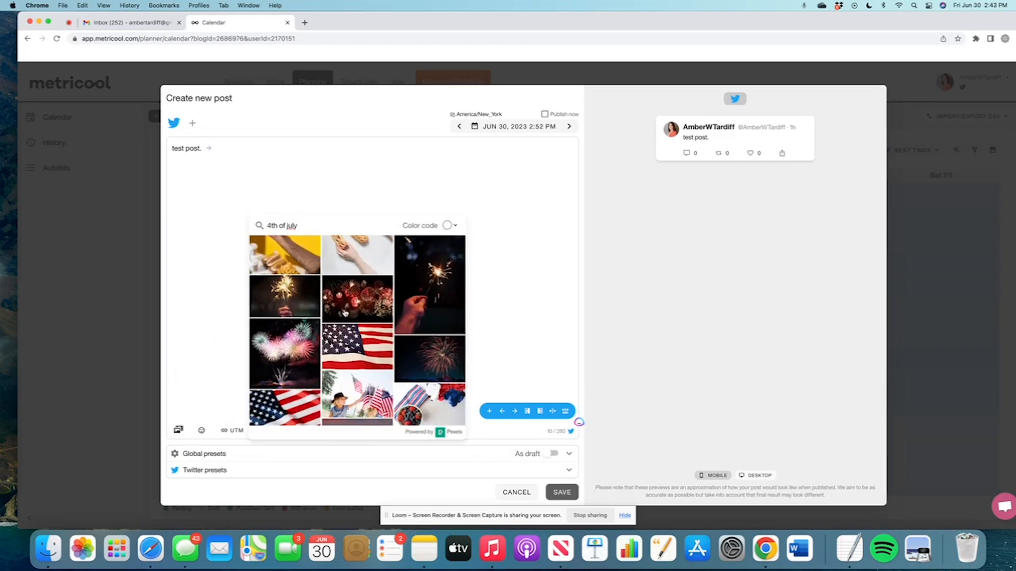
scroll(345, 313, "down", 1)
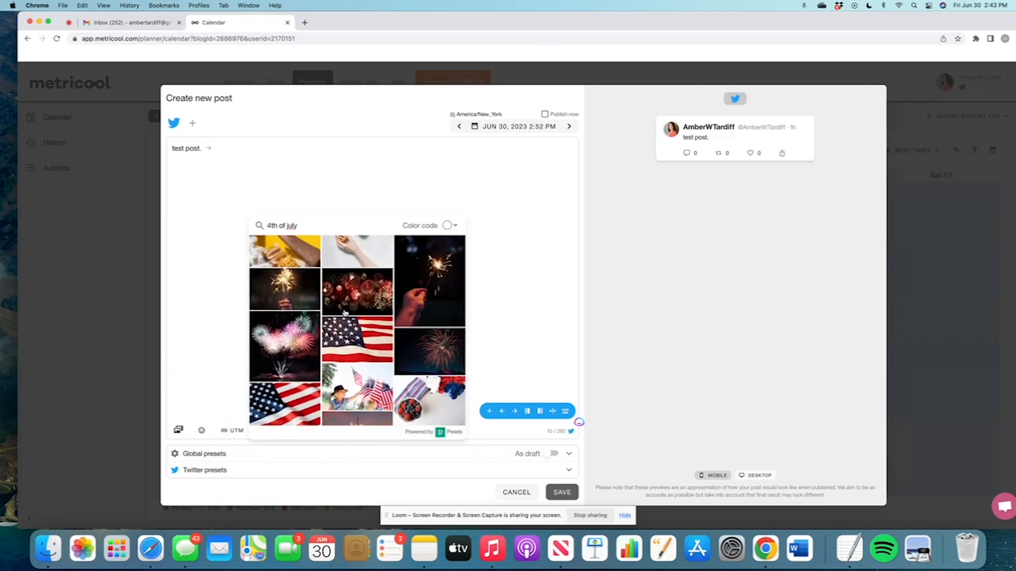
left_click(289, 354)
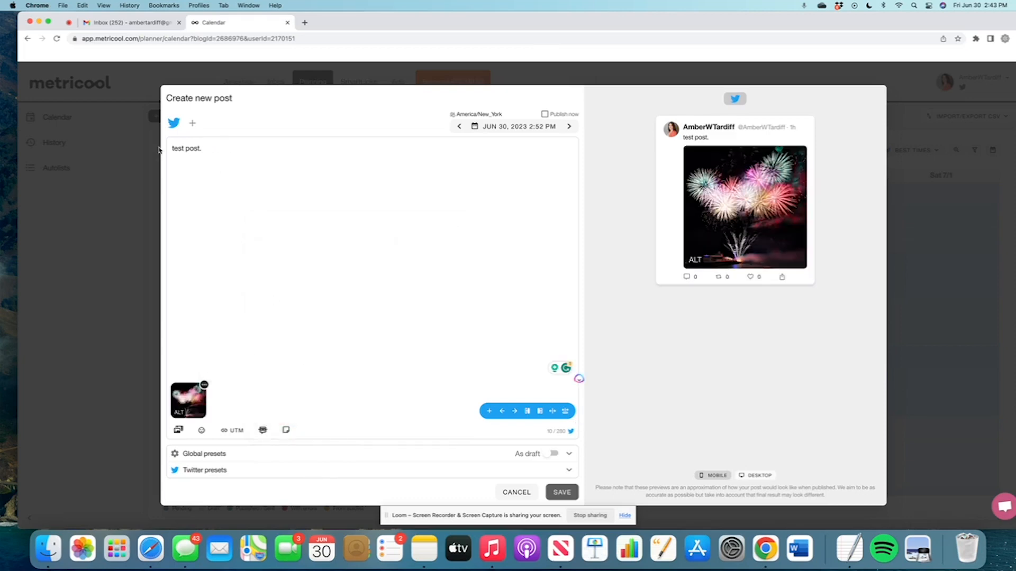
Change the post text to 'Happy. 4th' and schedule it for July 4, 2023.
triple_click(177, 149)
type("Happy. 4th!")
left_click(493, 127)
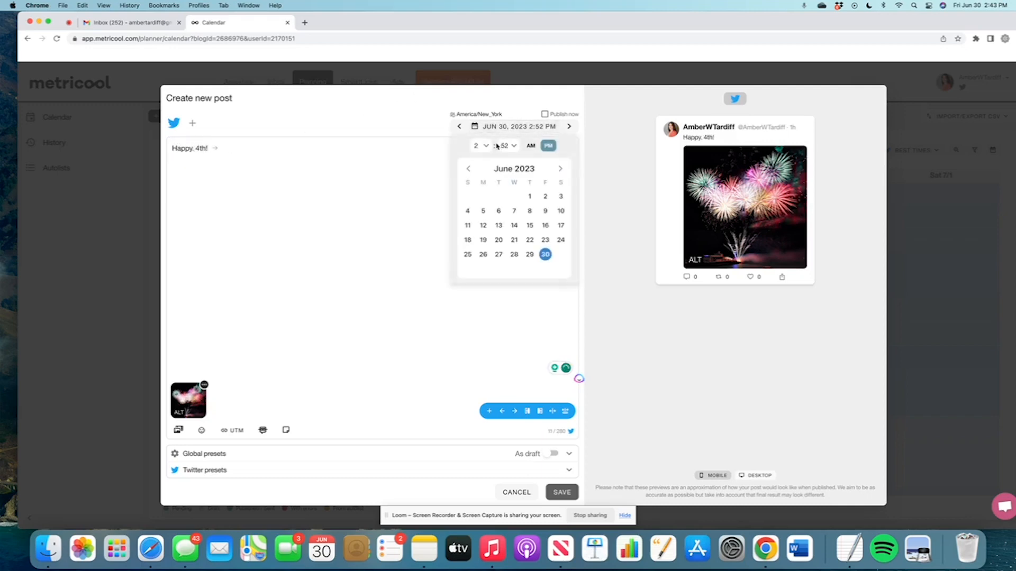
left_click(560, 168)
left_click(499, 211)
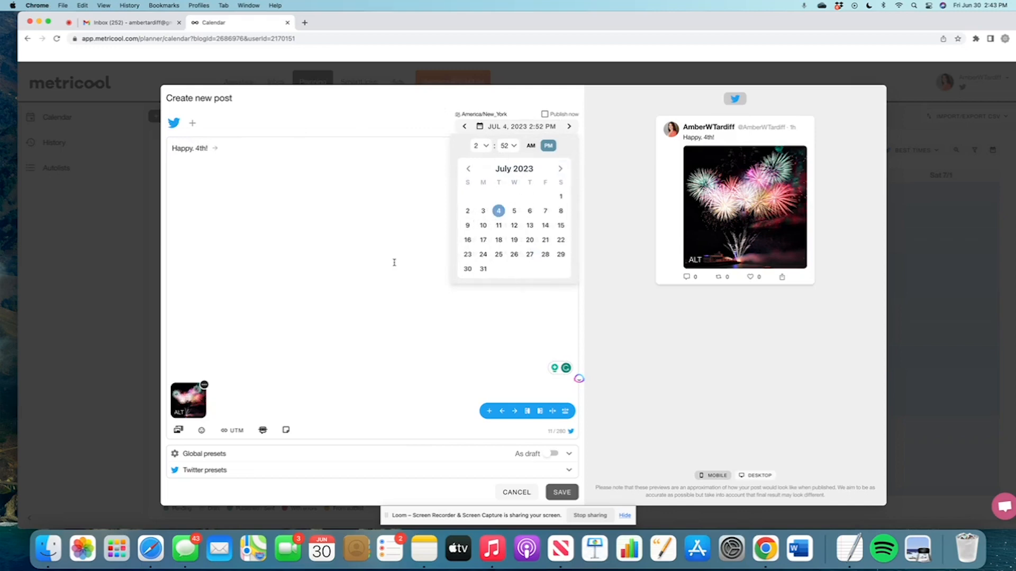
left_click(394, 265)
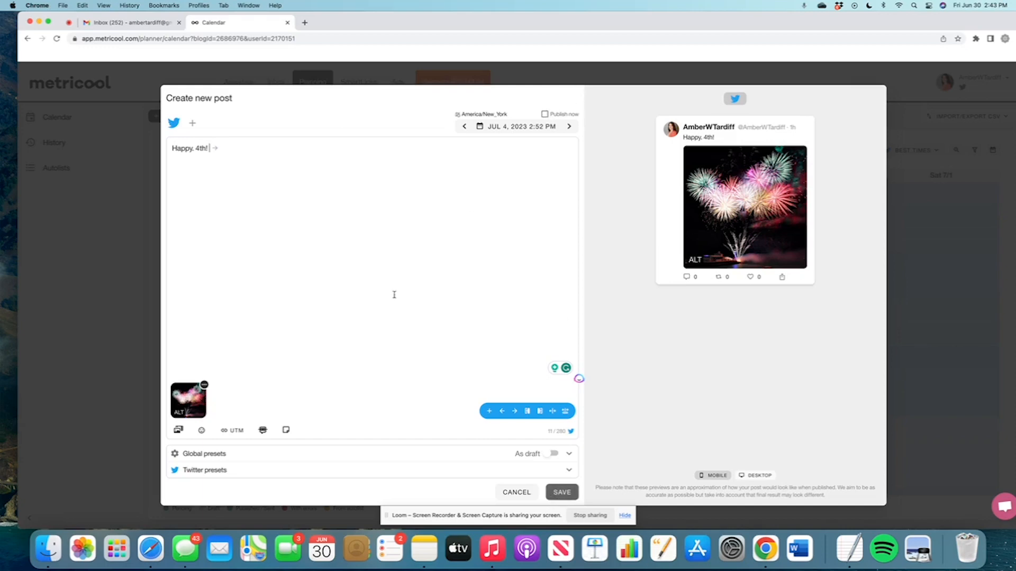
Discard the draft post and return to the planning calendar.
left_click(517, 492)
left_click(548, 307)
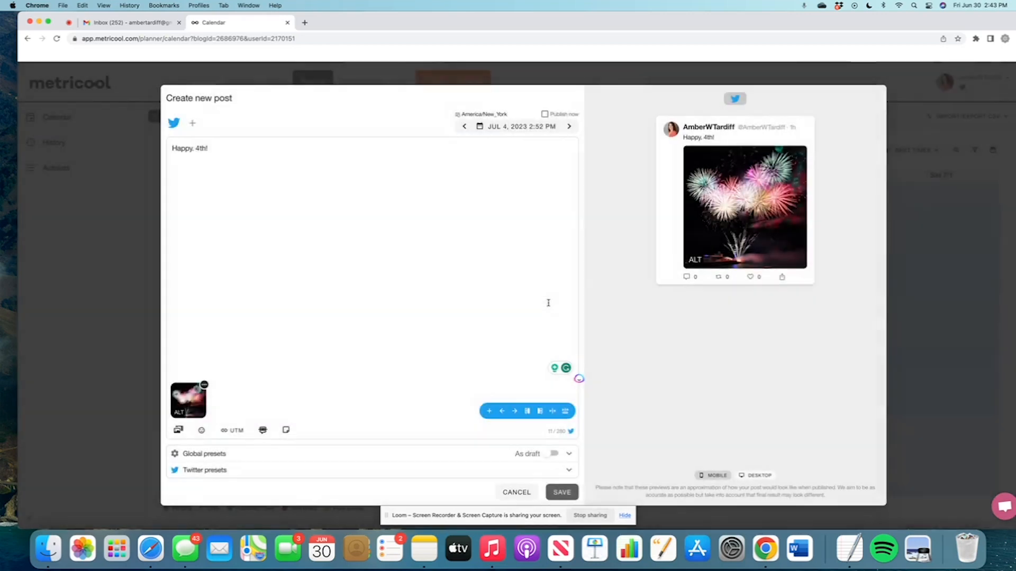
left_click(516, 492)
left_click(487, 303)
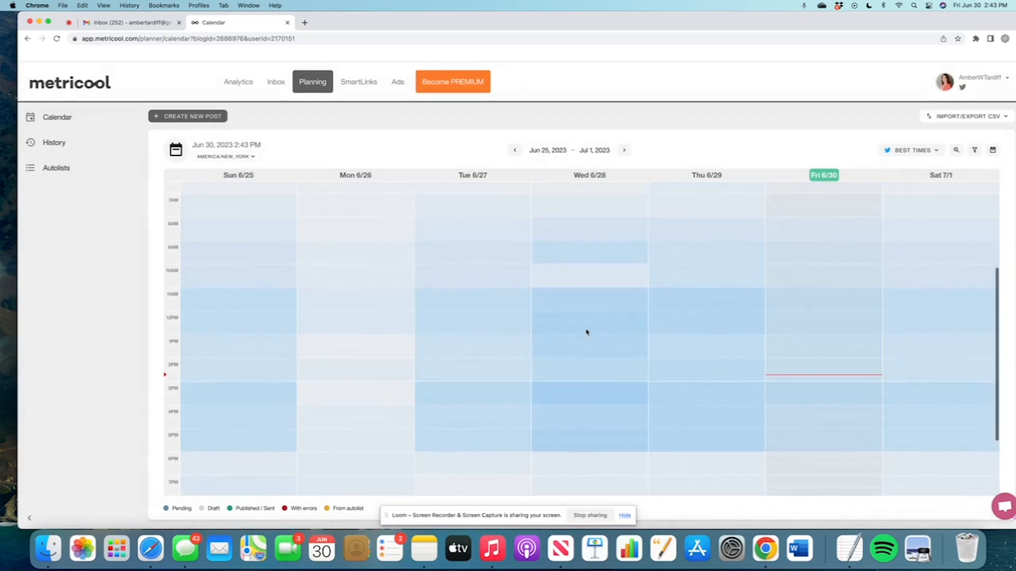
Switch the planning calendar to Month view, showing May 28 – Jul 8, 2023 with no posts.
left_click(992, 150)
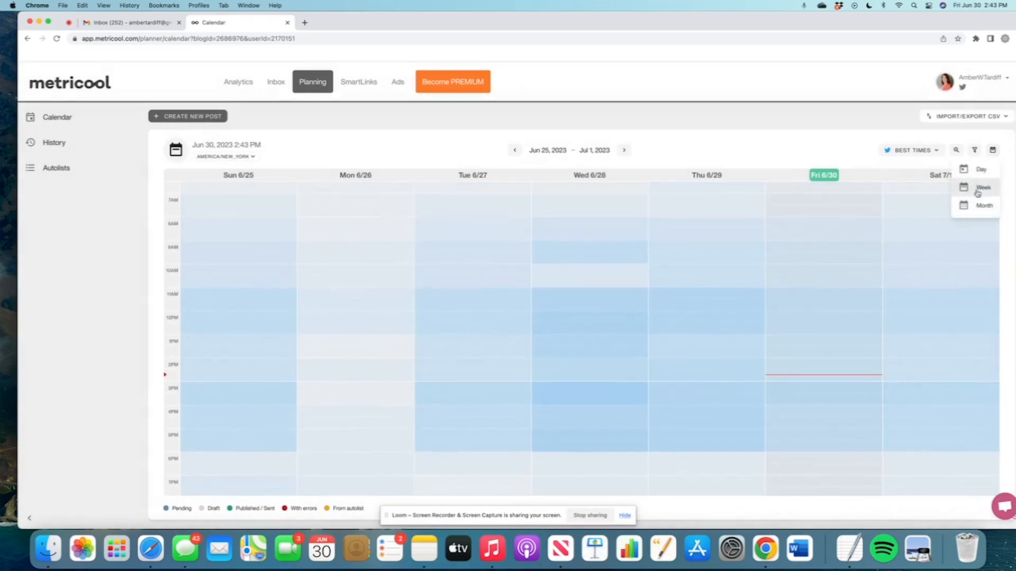
left_click(980, 208)
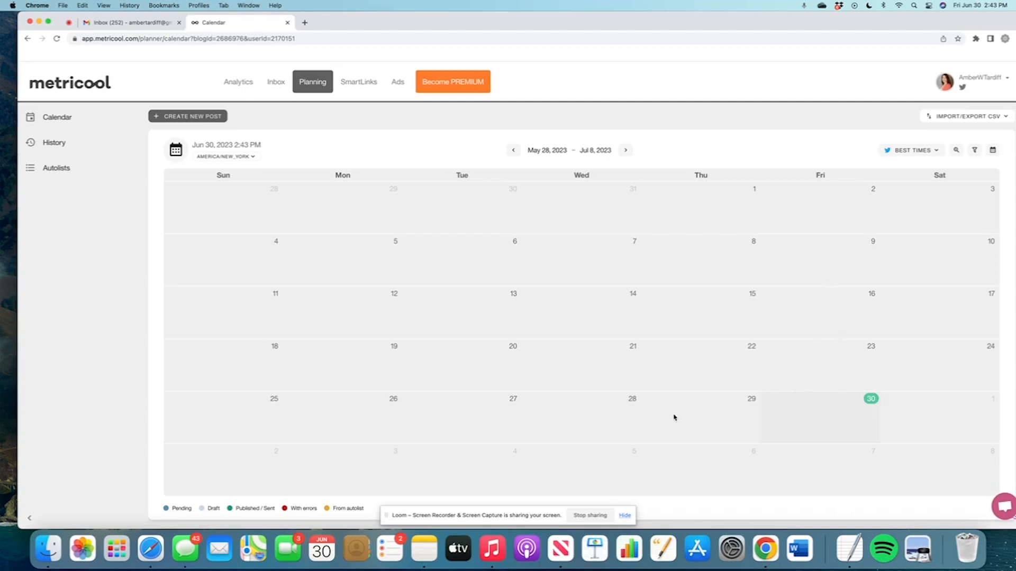
scroll(451, 337, "down", 3)
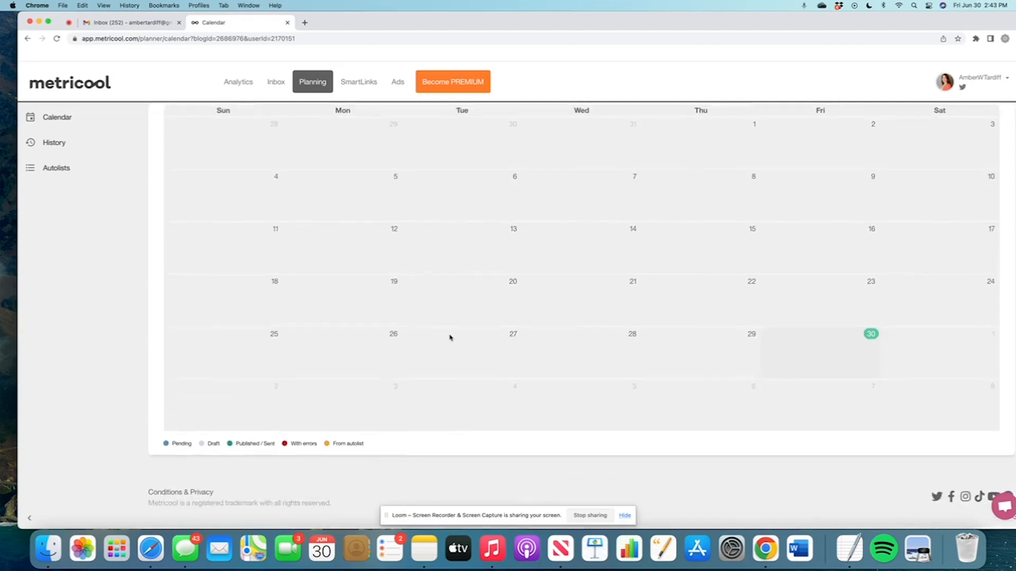
scroll(450, 337, "up", 3)
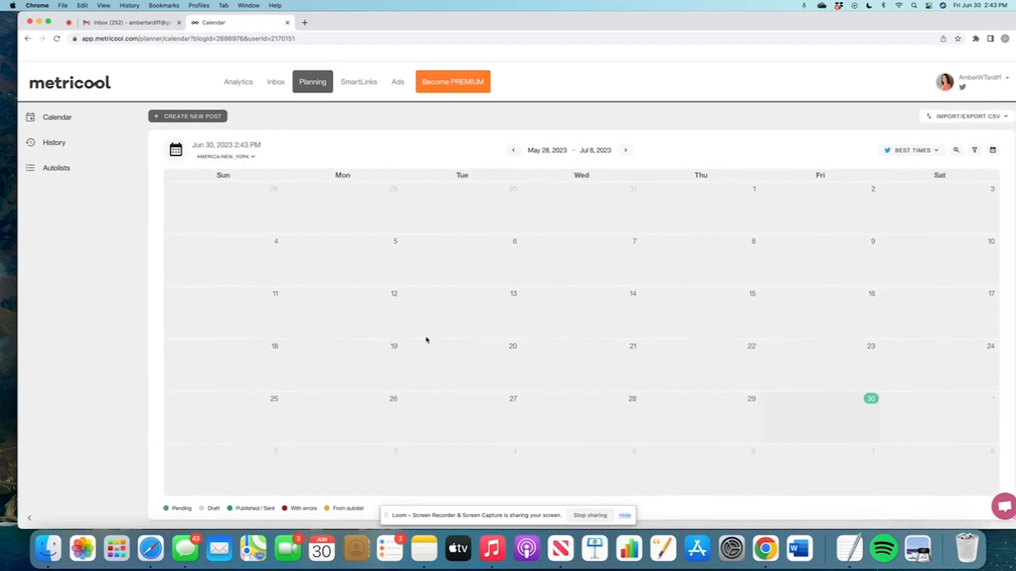